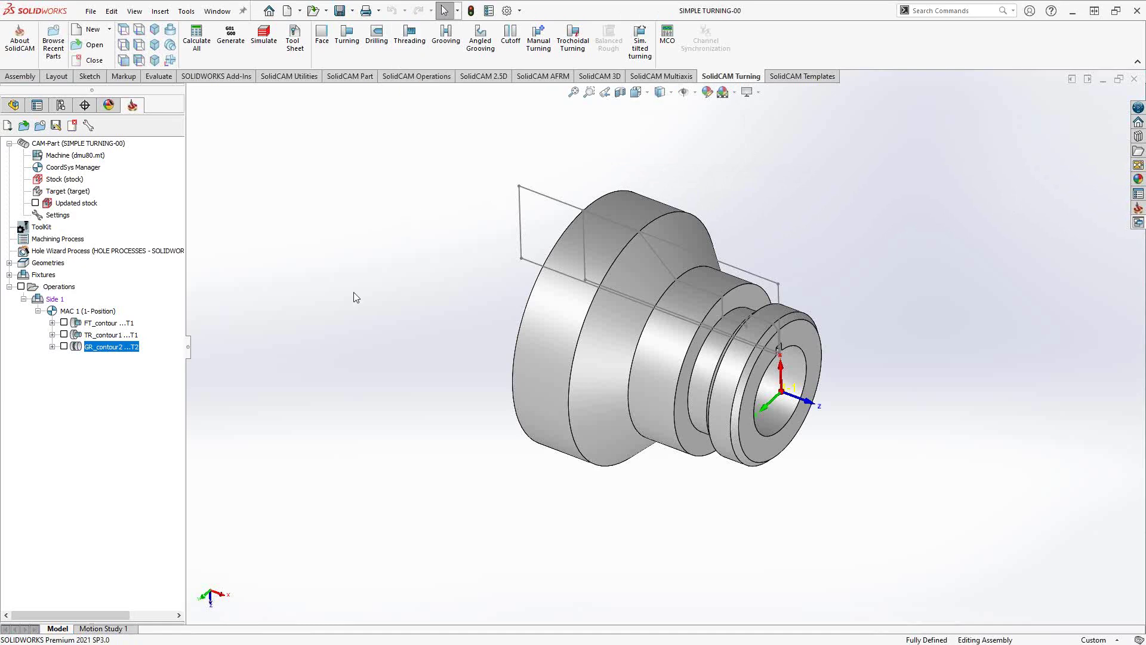
# Step: Add a Threading turning operation from the last operation's menu and move its dialog aside
pyautogui.rightClick(94, 348)
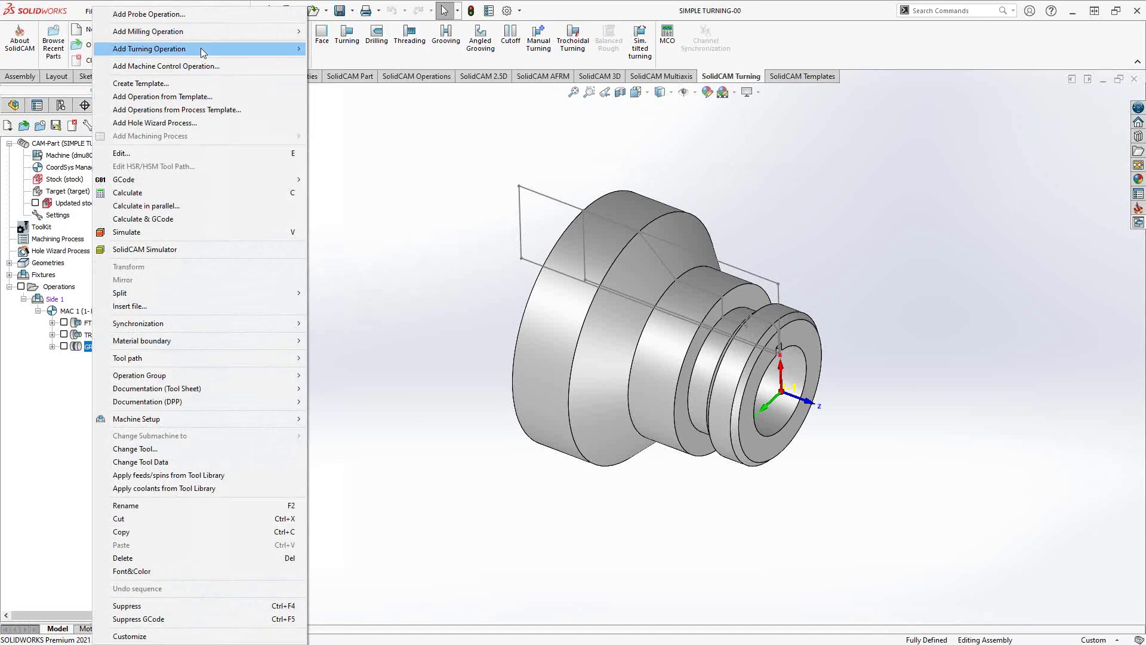
pyautogui.moveTo(201, 49)
pyautogui.click(340, 91)
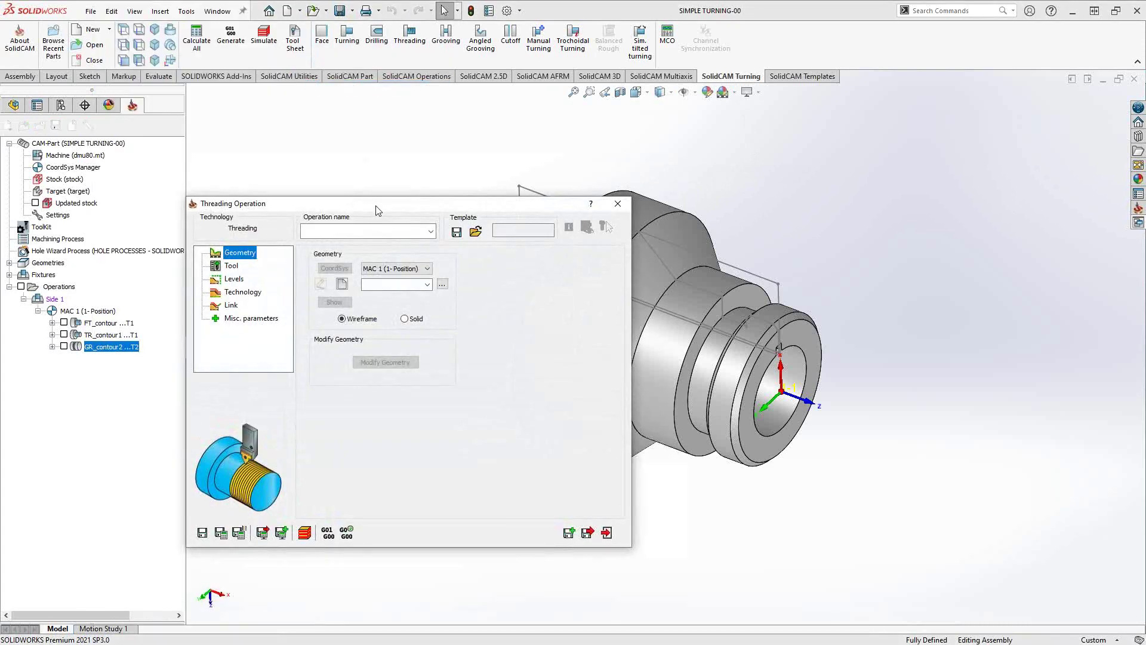
pyautogui.moveTo(376, 207); pyautogui.dragTo(453, 197)
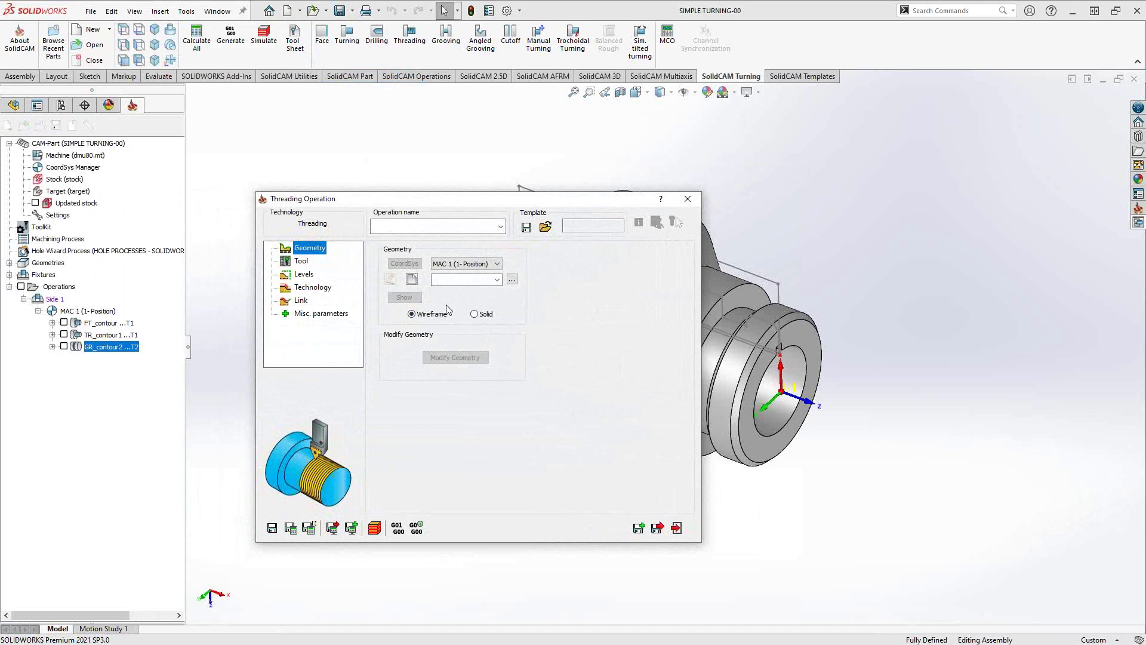
pyautogui.click(412, 279)
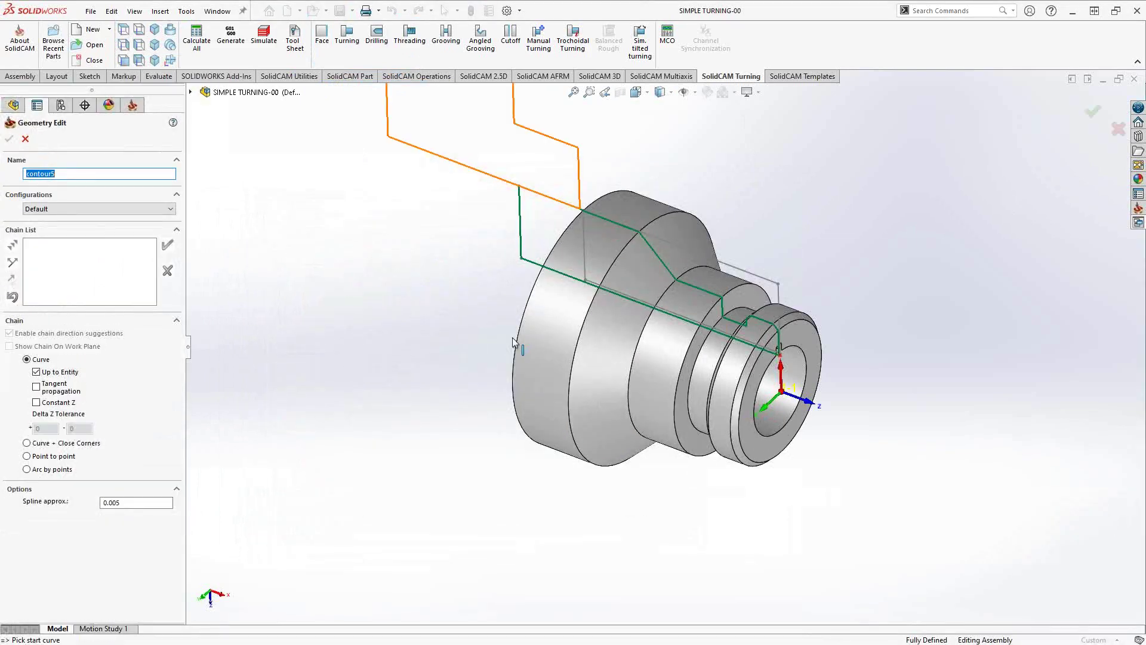
# Step: Pick the thread diameter's top edge as a chain and confirm it as geometry contour5
pyautogui.moveTo(687, 325); pyautogui.dragTo(735, 375, button='middle')
pyautogui.scroll(-8, 696, 314)
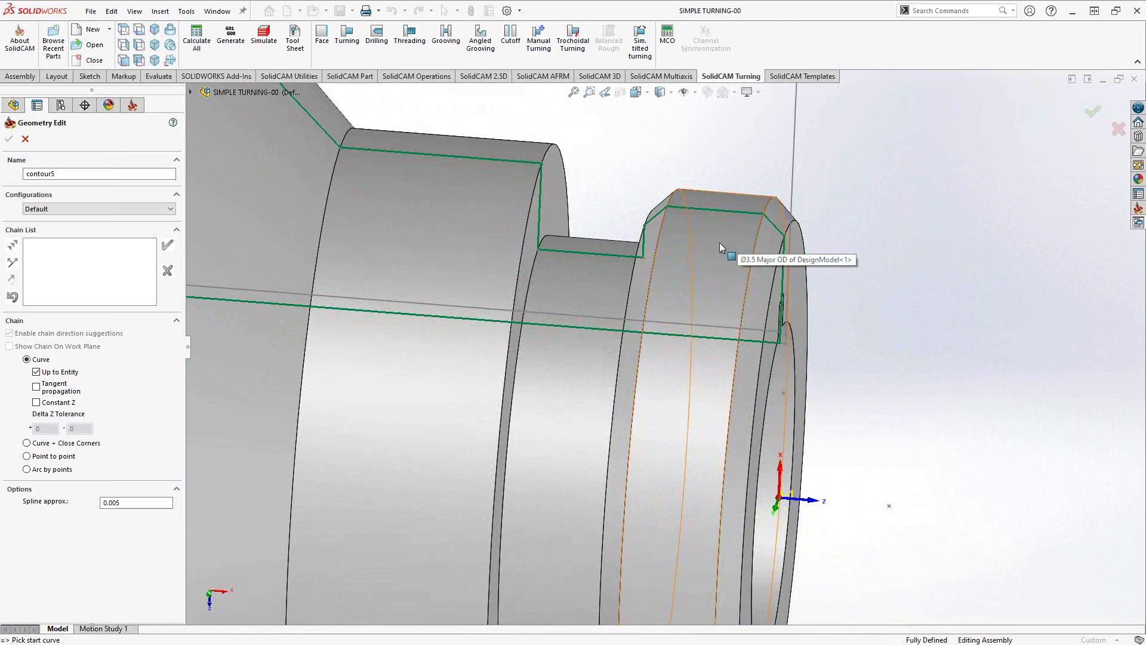
pyautogui.click(749, 213)
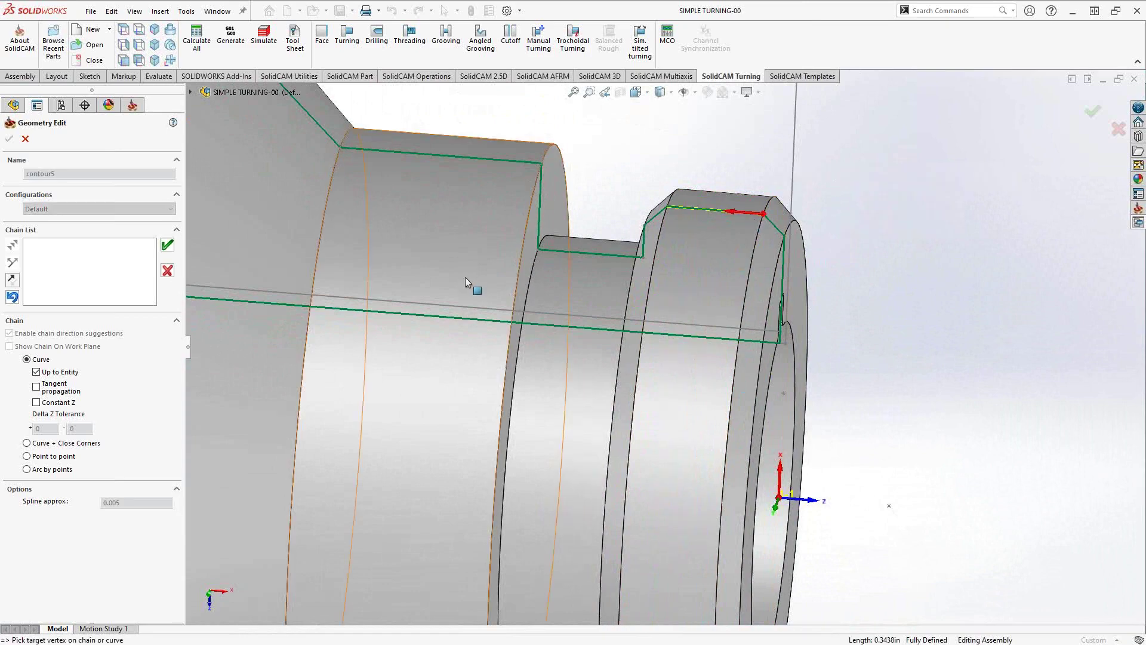
pyautogui.click(168, 246)
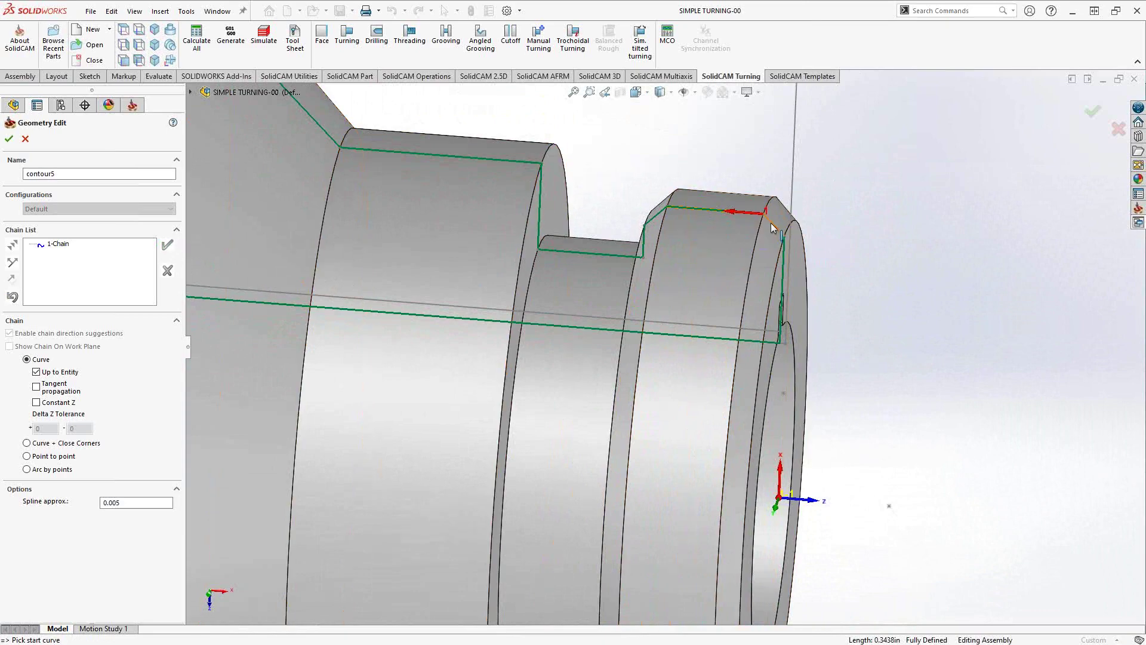
pyautogui.scroll(-2, 757, 229)
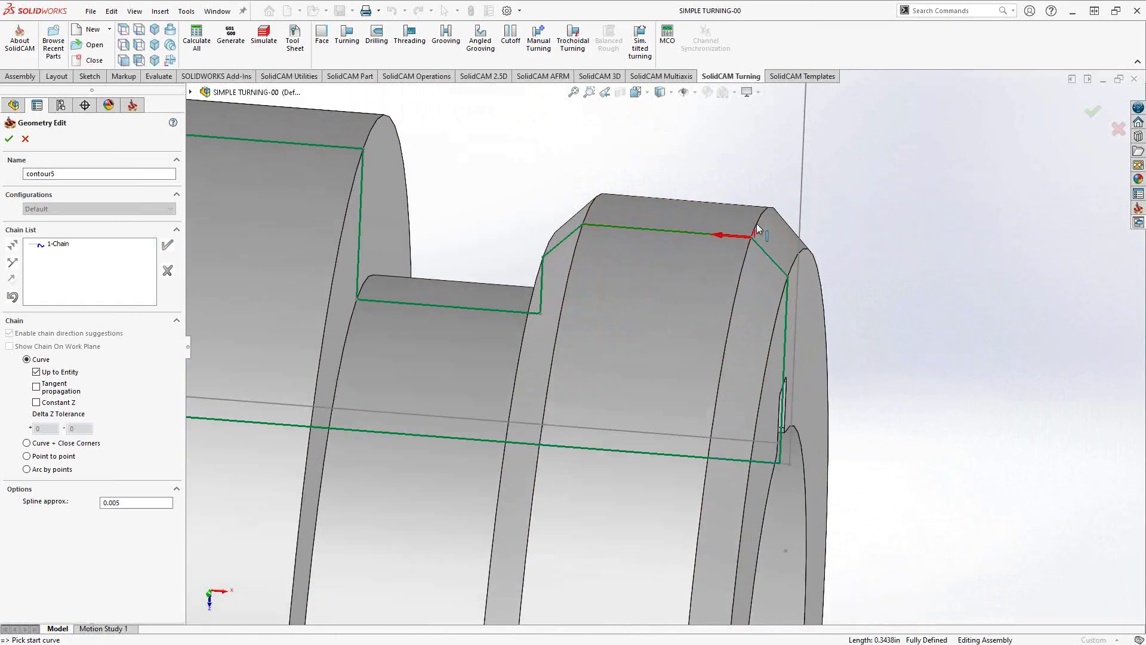
pyautogui.scroll(-1, 757, 223)
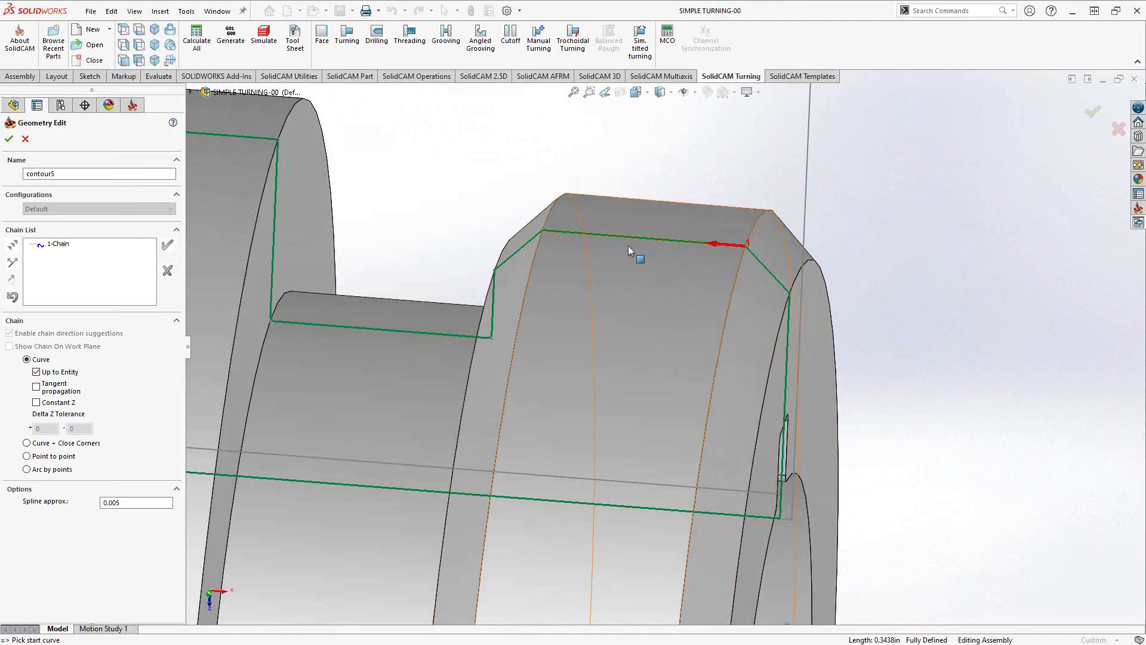
pyautogui.click(9, 139)
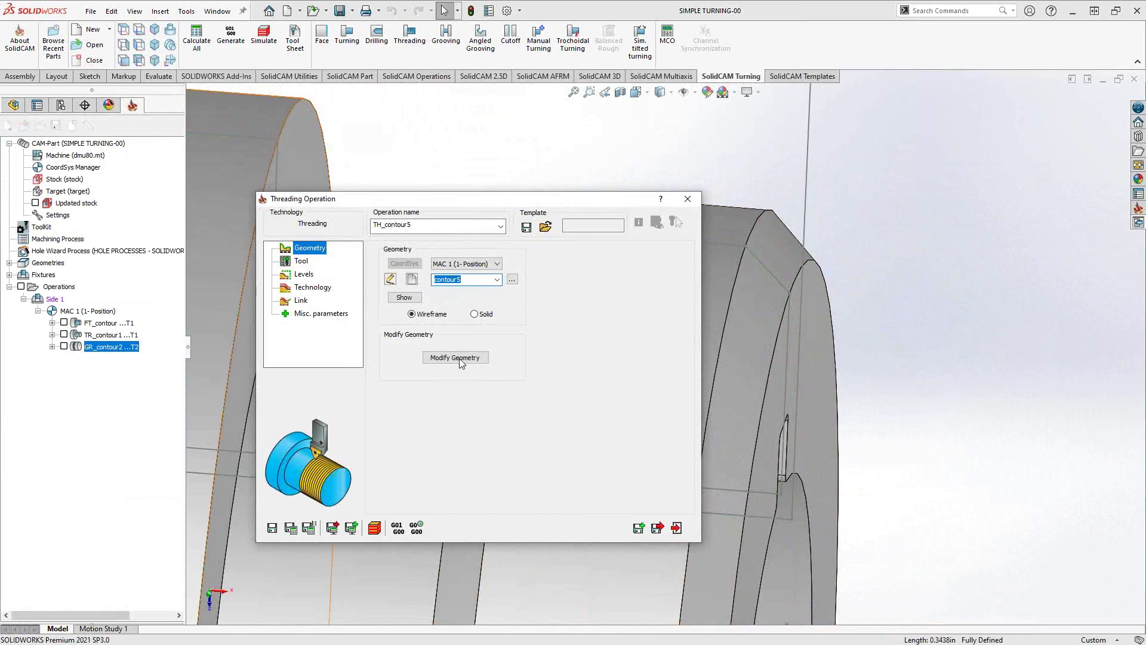
# Step: Extend the contour5 chain 0.05 at start and end, with Auto extend Start to Stock off
pyautogui.click(455, 357)
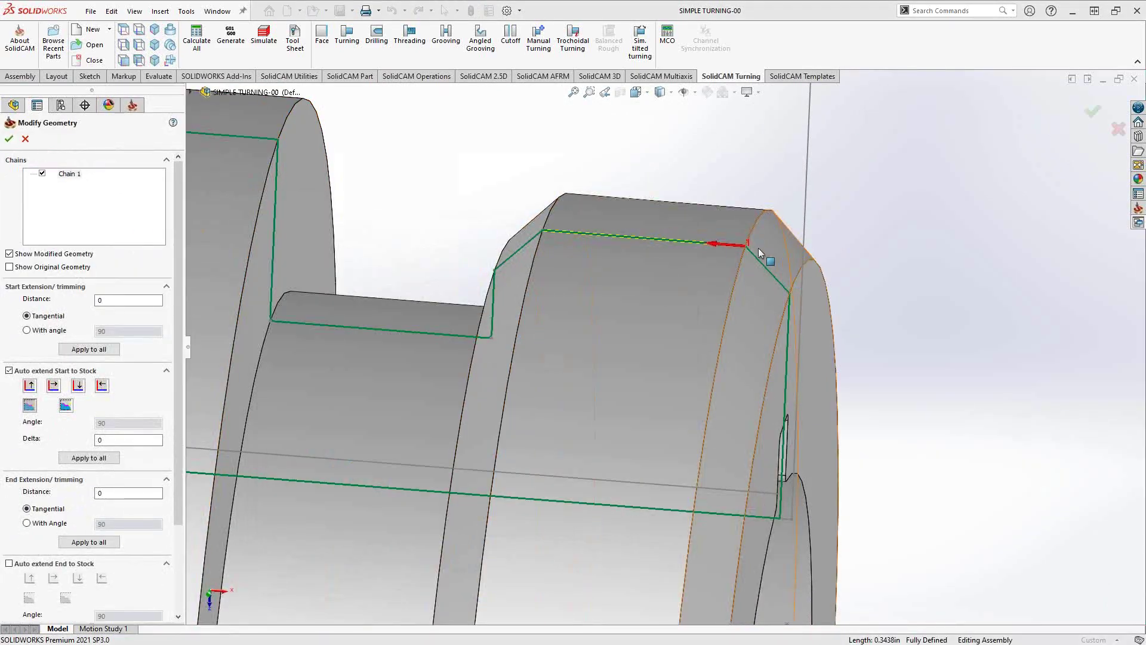
pyautogui.click(10, 371)
pyautogui.click(107, 301)
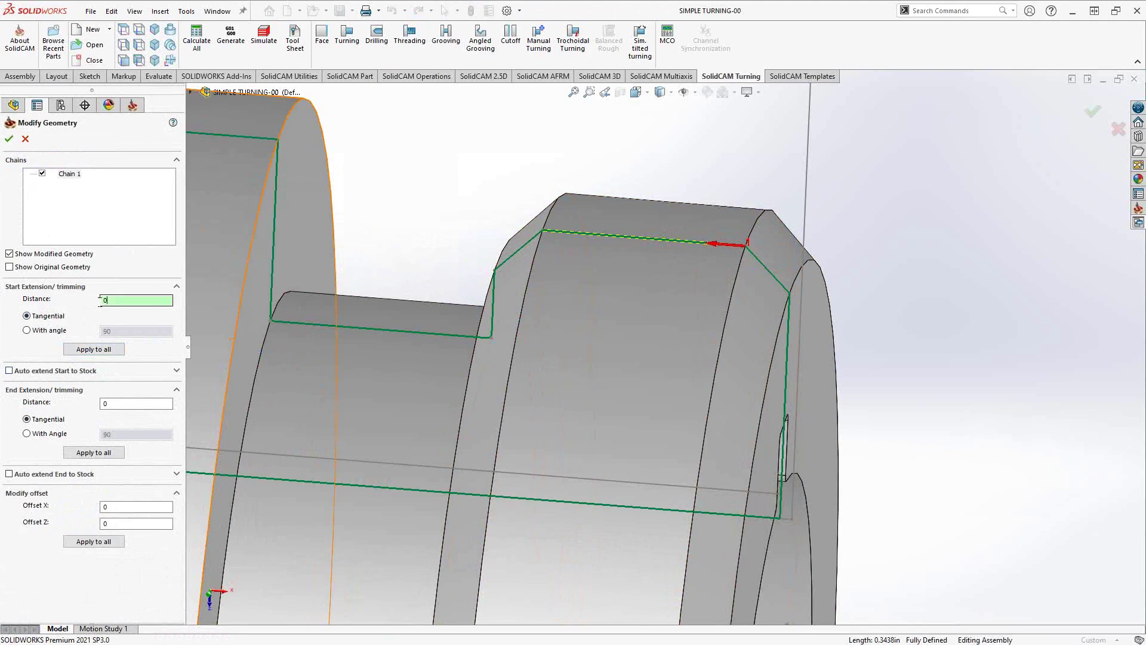
pyautogui.write('.05')
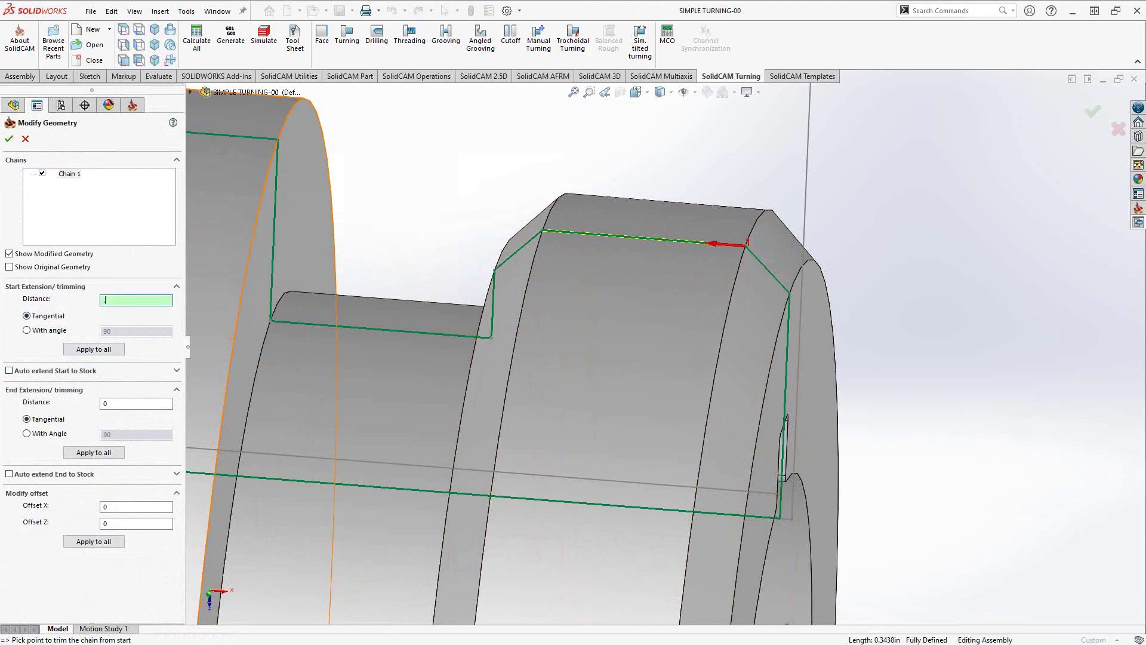
pyautogui.click(119, 403)
pyautogui.write('.05')
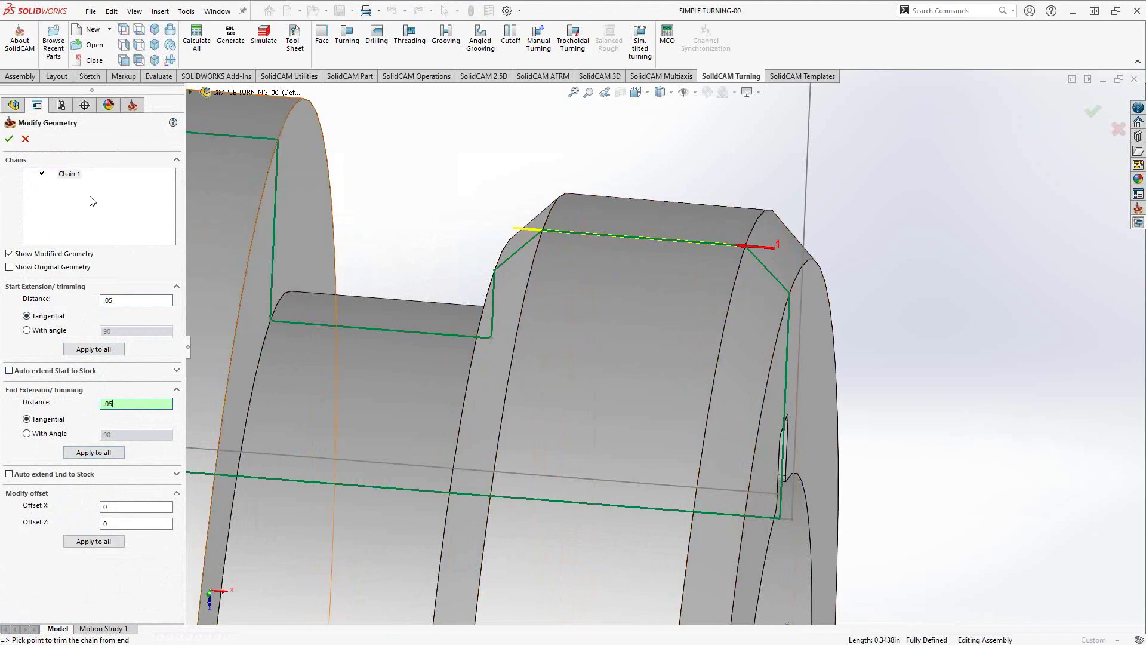
pyautogui.click(9, 138)
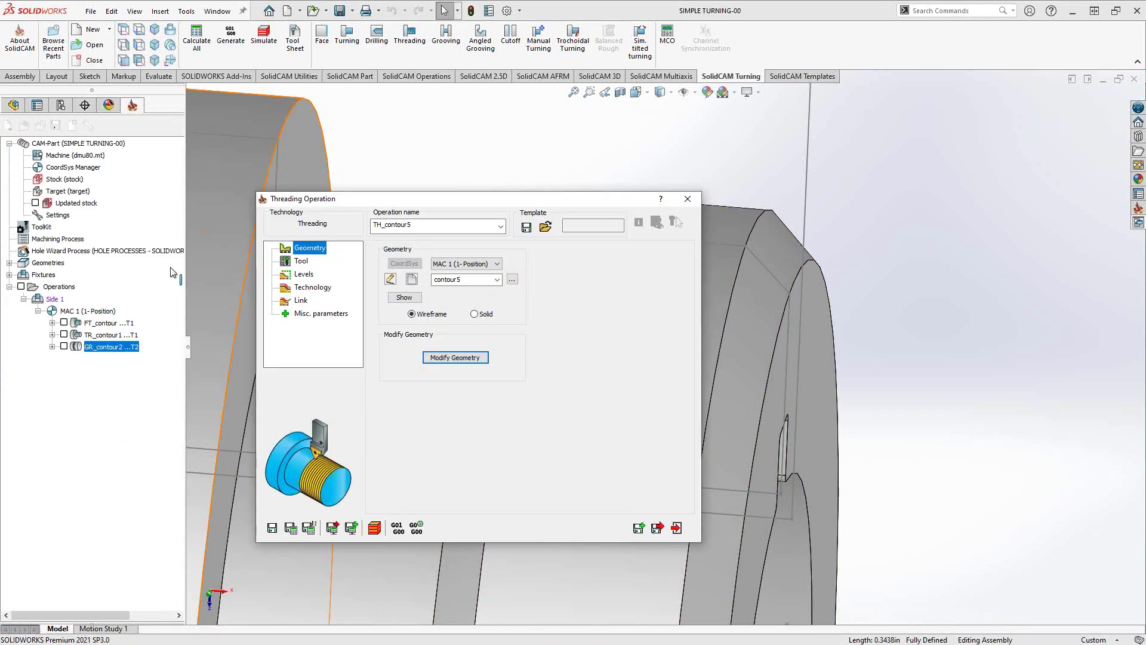
# Step: Open the ToolKit on tool 3 and review its threading holder, keeping cutting direction L
pyautogui.click(300, 261)
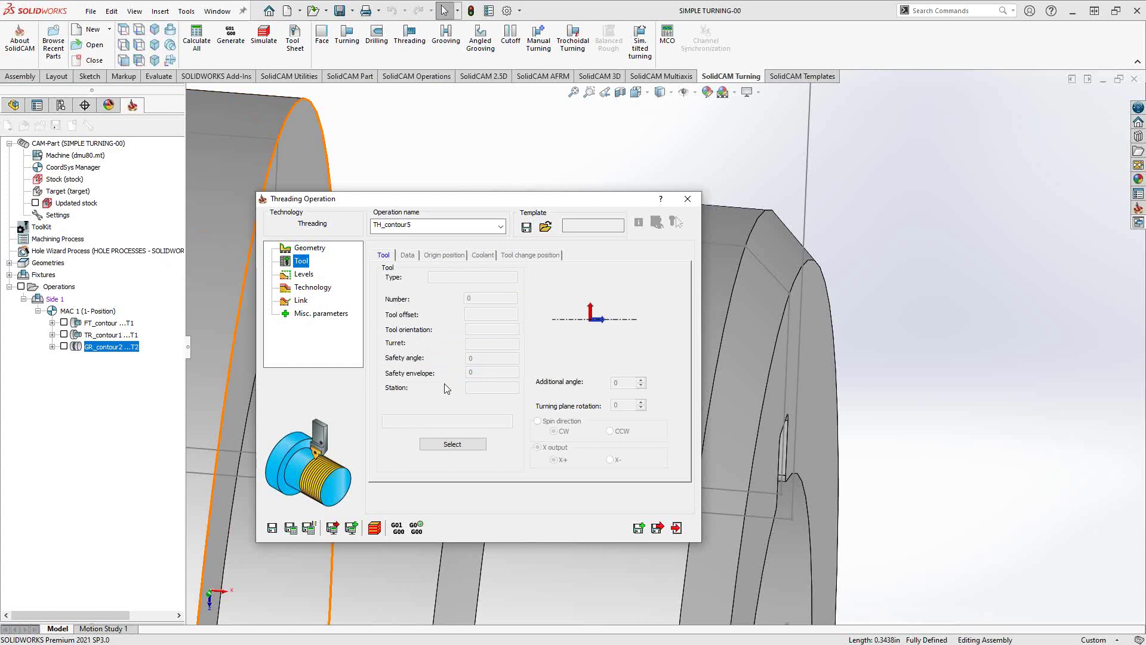
pyautogui.click(447, 446)
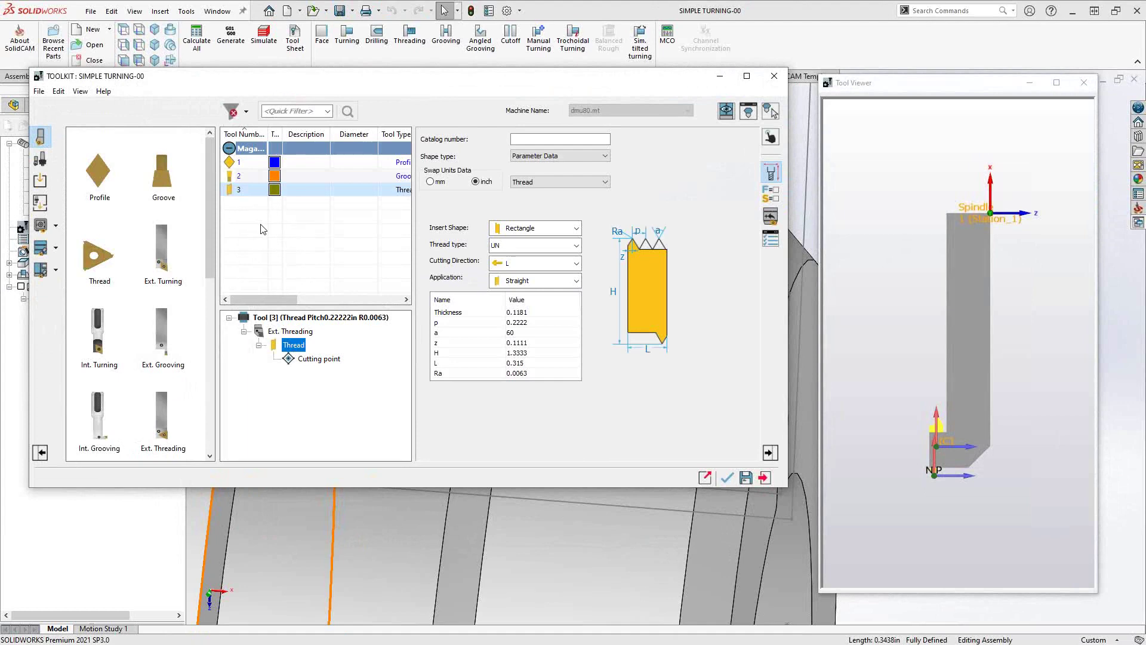
pyautogui.click(307, 338)
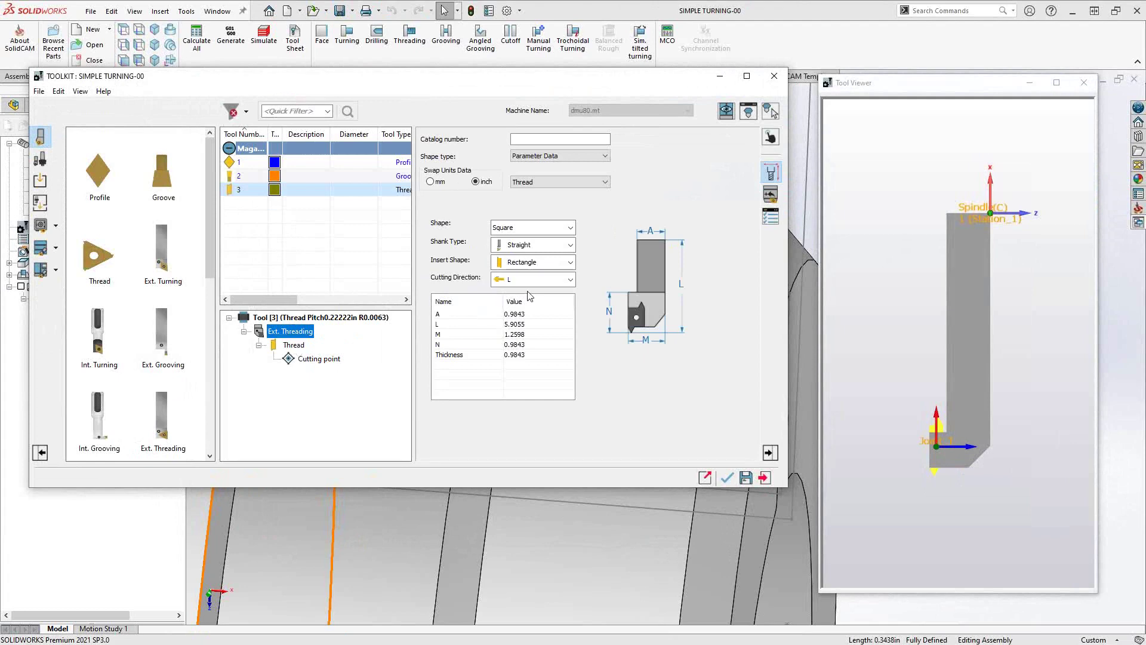
pyautogui.click(510, 283)
pyautogui.click(549, 256)
pyautogui.click(295, 345)
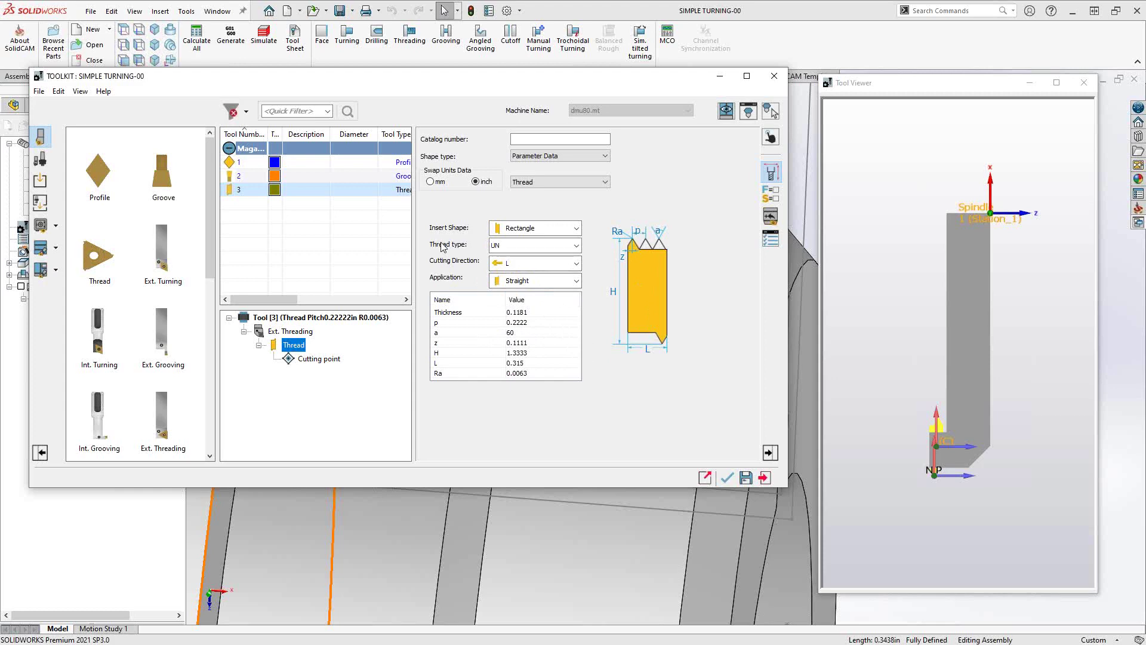
pyautogui.click(576, 246)
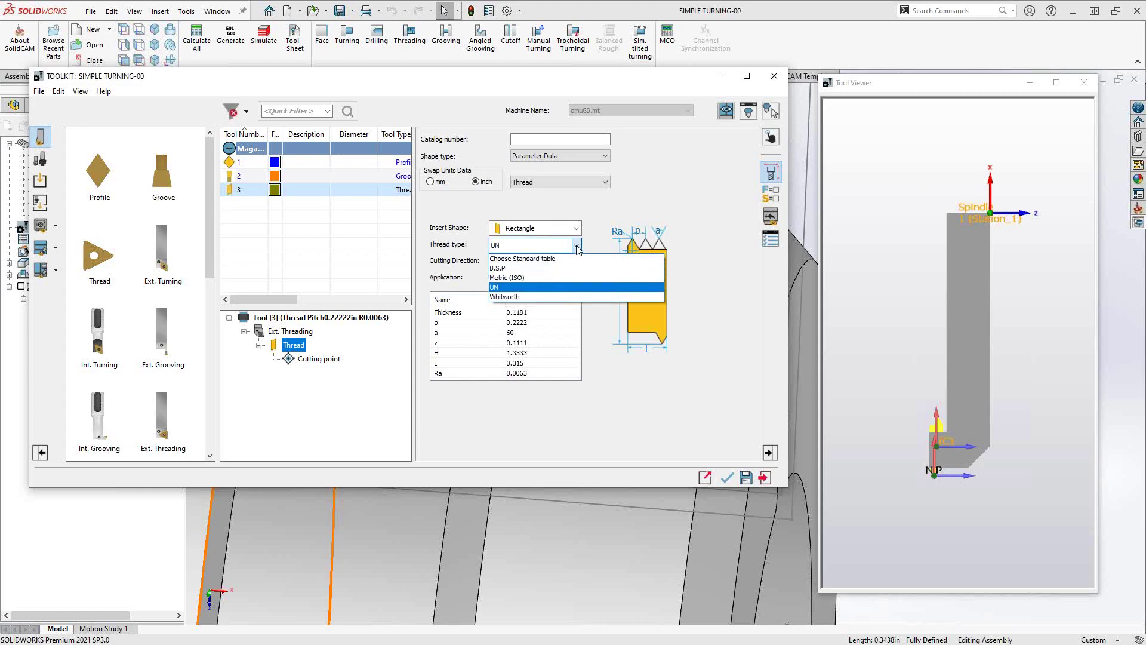
# Step: Set tool 3's insert thread type to UN and rotate the insert in the Tool Viewer
pyautogui.click(508, 289)
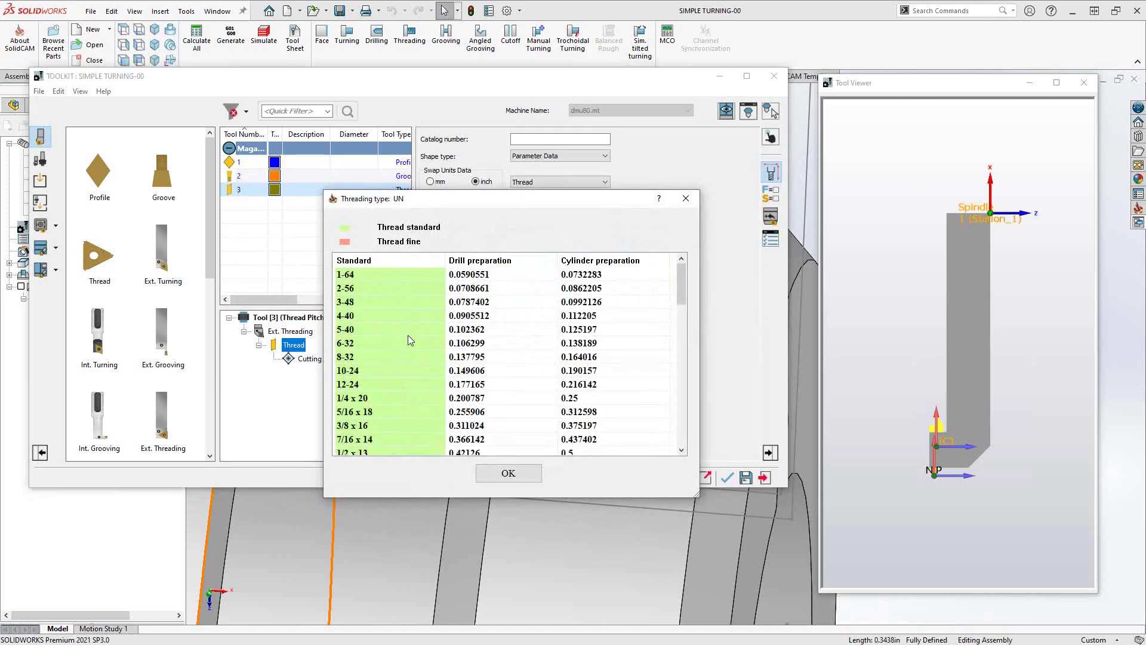
pyautogui.scroll(-6, 408, 341)
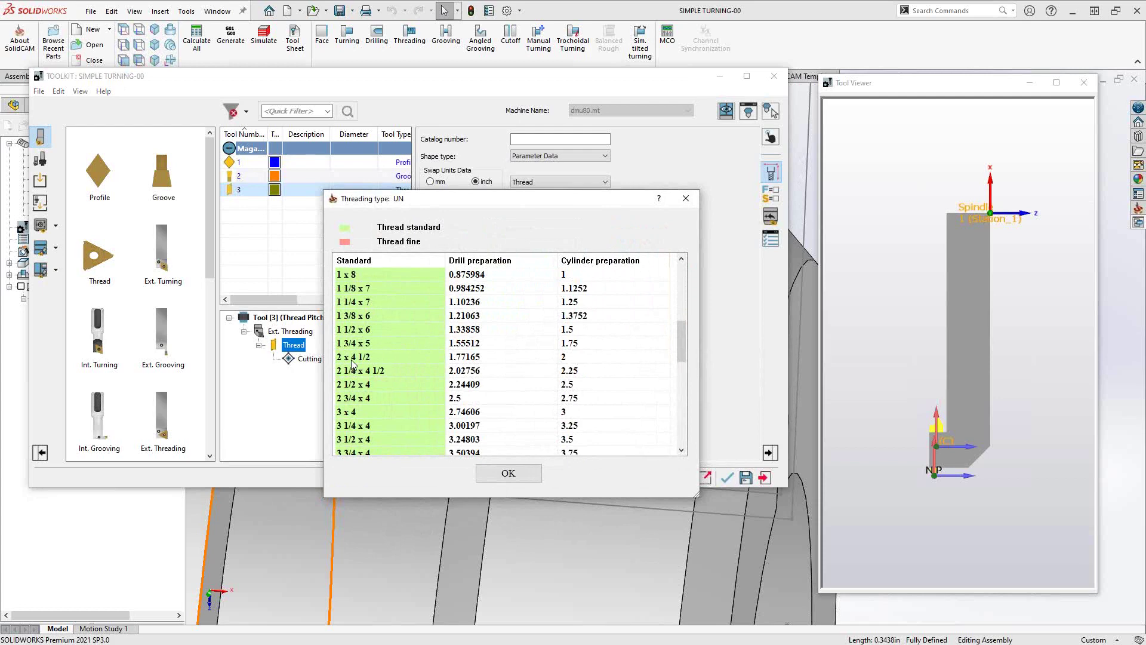
pyautogui.click(684, 199)
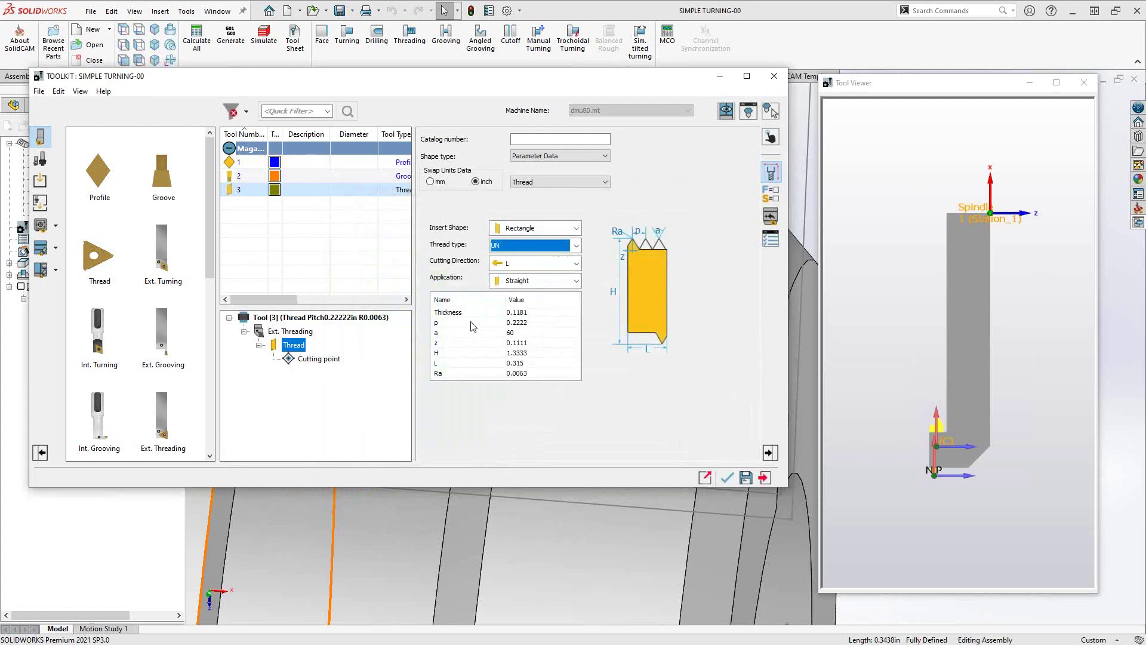
pyautogui.click(940, 435)
pyautogui.moveTo(939, 434); pyautogui.dragTo(900, 462)
# Step: Save tool 3 to the operation, accept the spin limit warning, and display the tool on the part
pyautogui.click(726, 477)
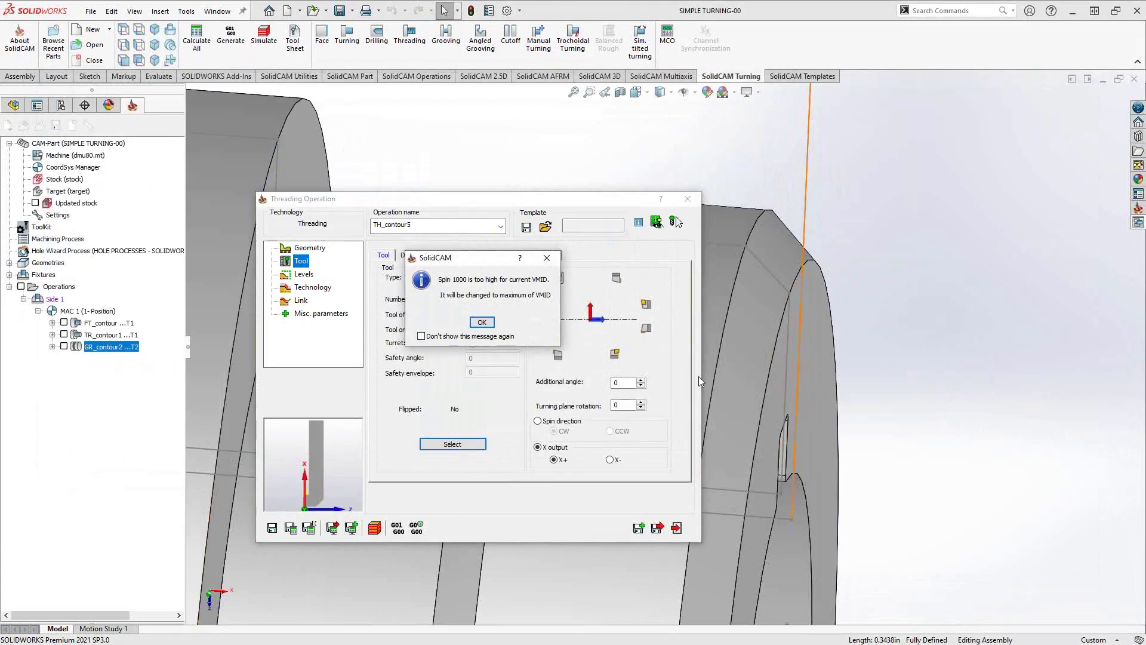
pyautogui.click(481, 322)
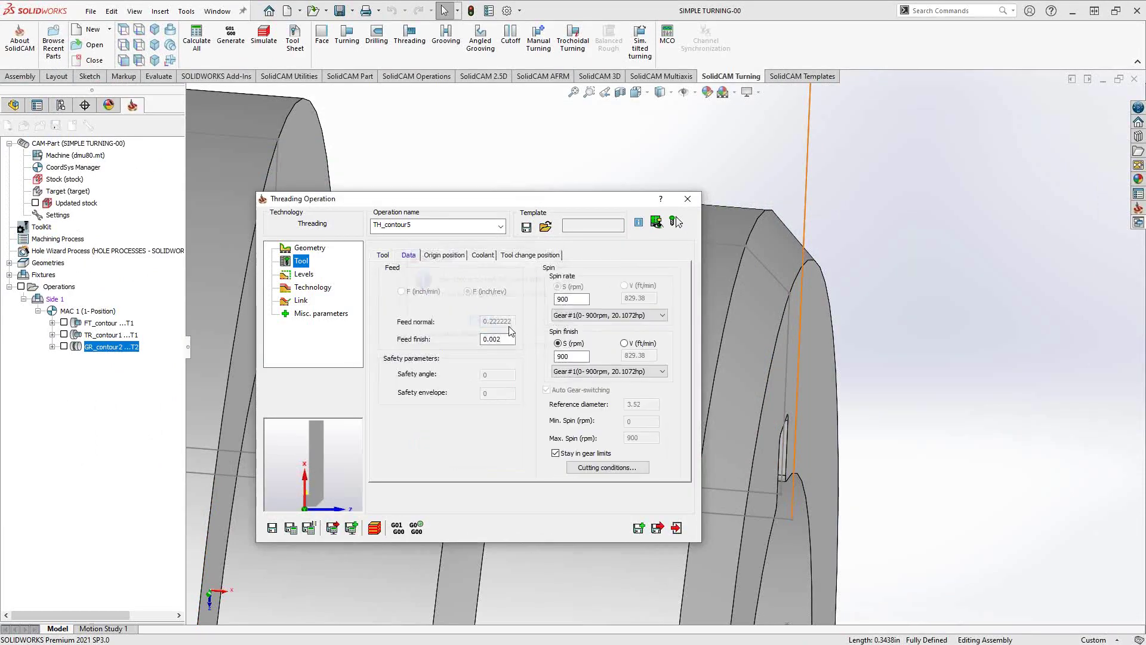
pyautogui.click(677, 225)
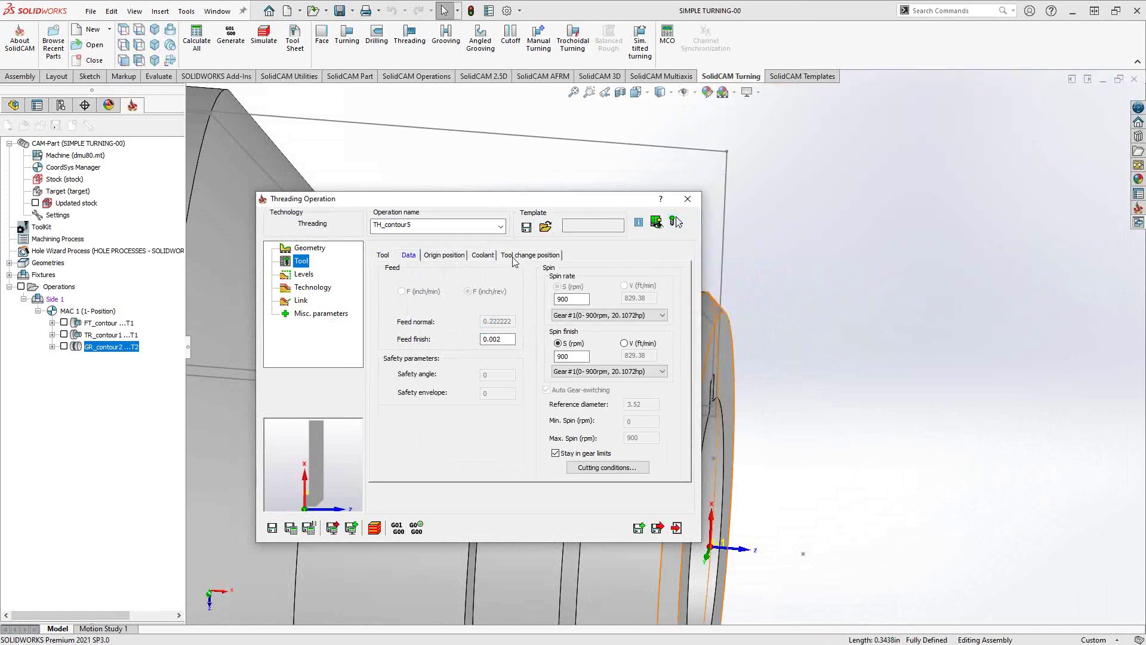
pyautogui.click(304, 274)
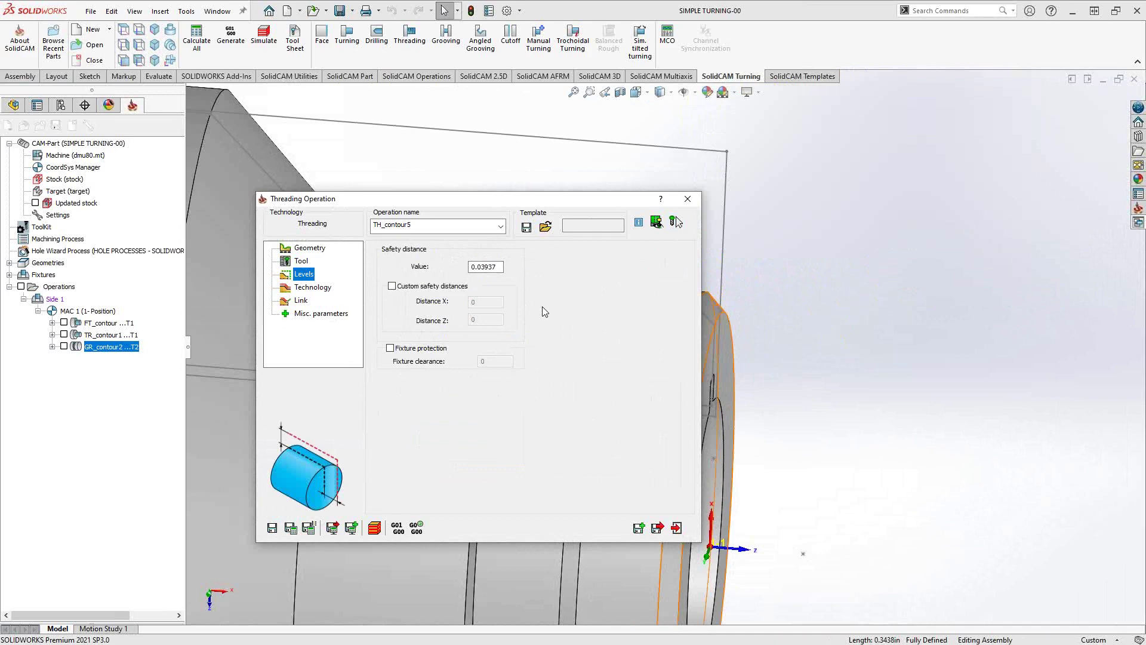
pyautogui.click(317, 287)
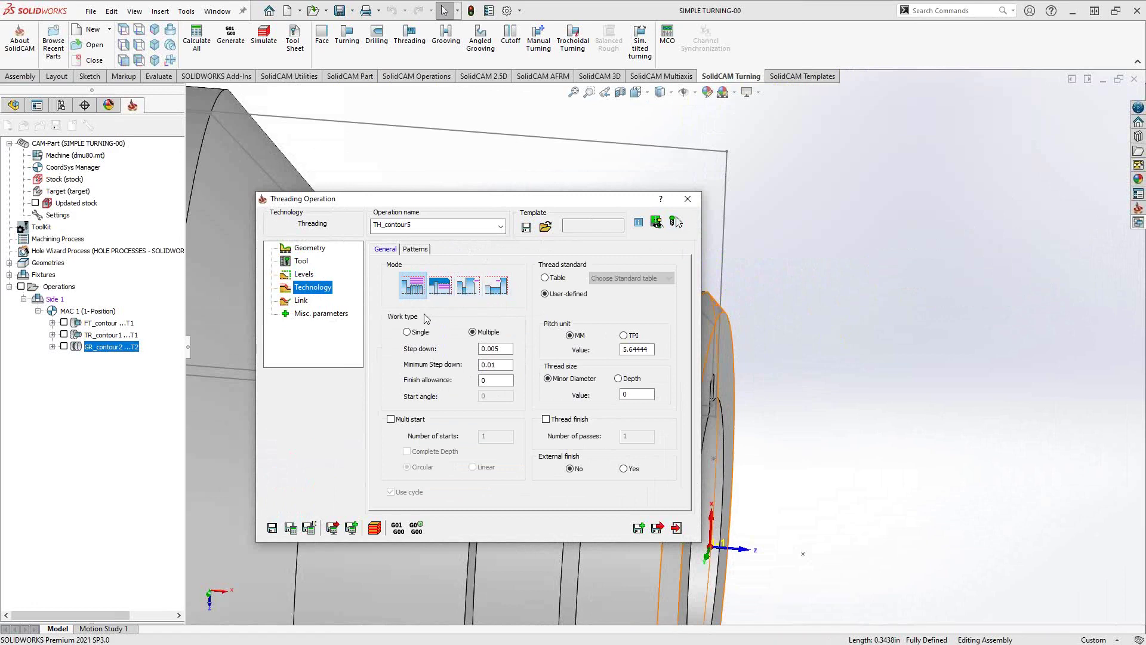
# Step: Set the work type to Single, leaving multi-start threading off
pyautogui.moveTo(468, 332)
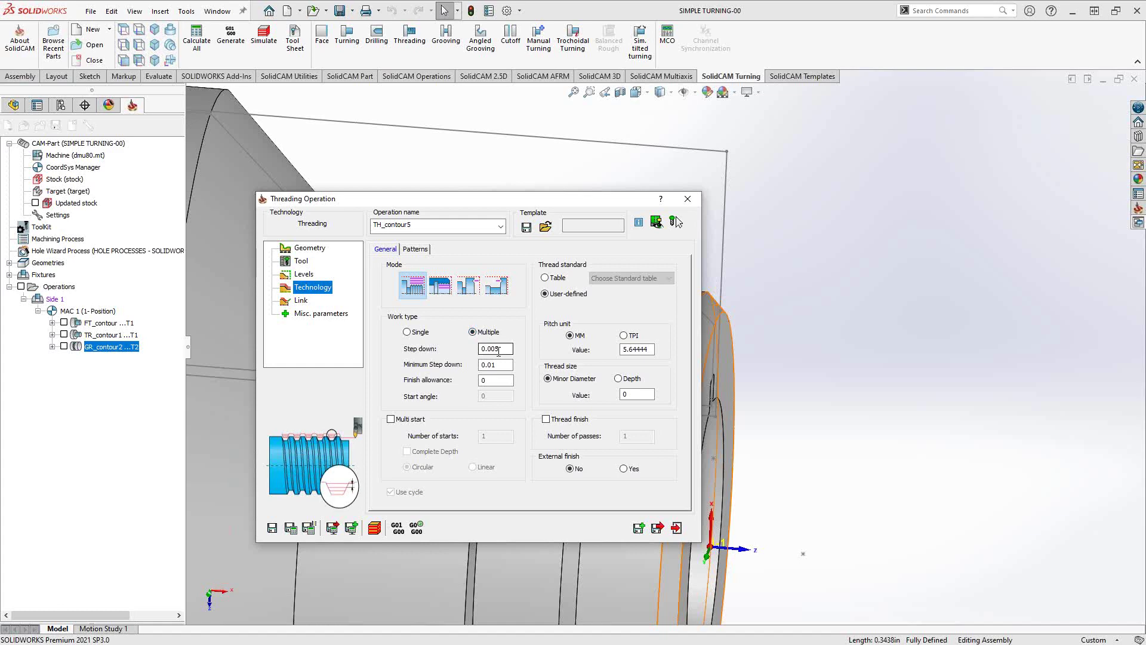
pyautogui.click(408, 333)
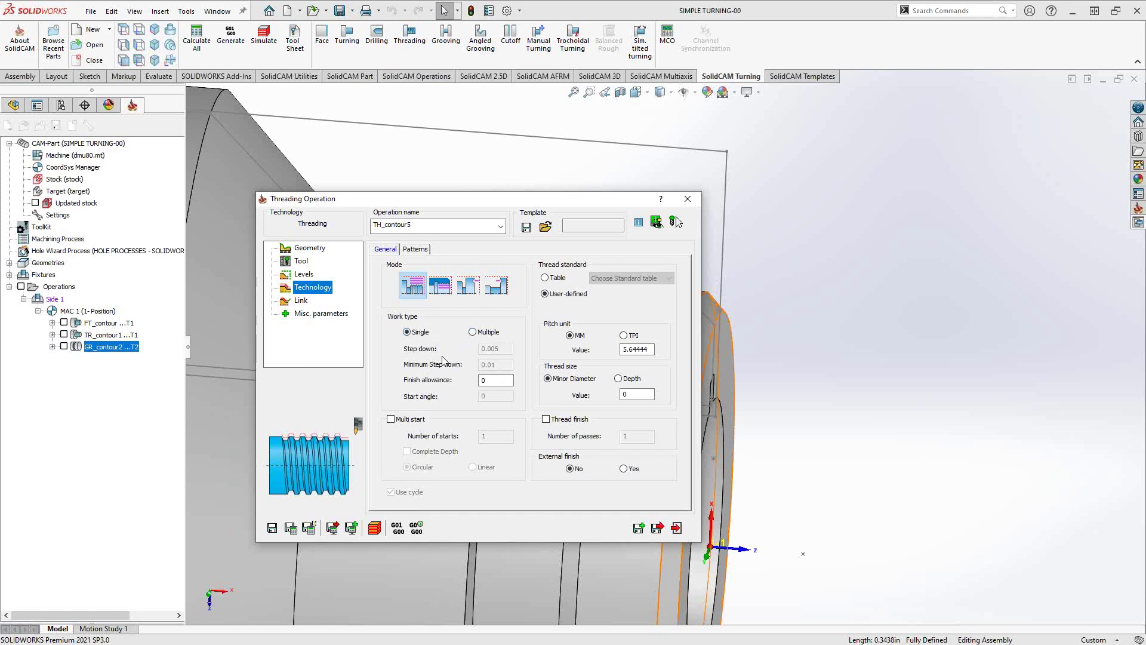
pyautogui.click(391, 421)
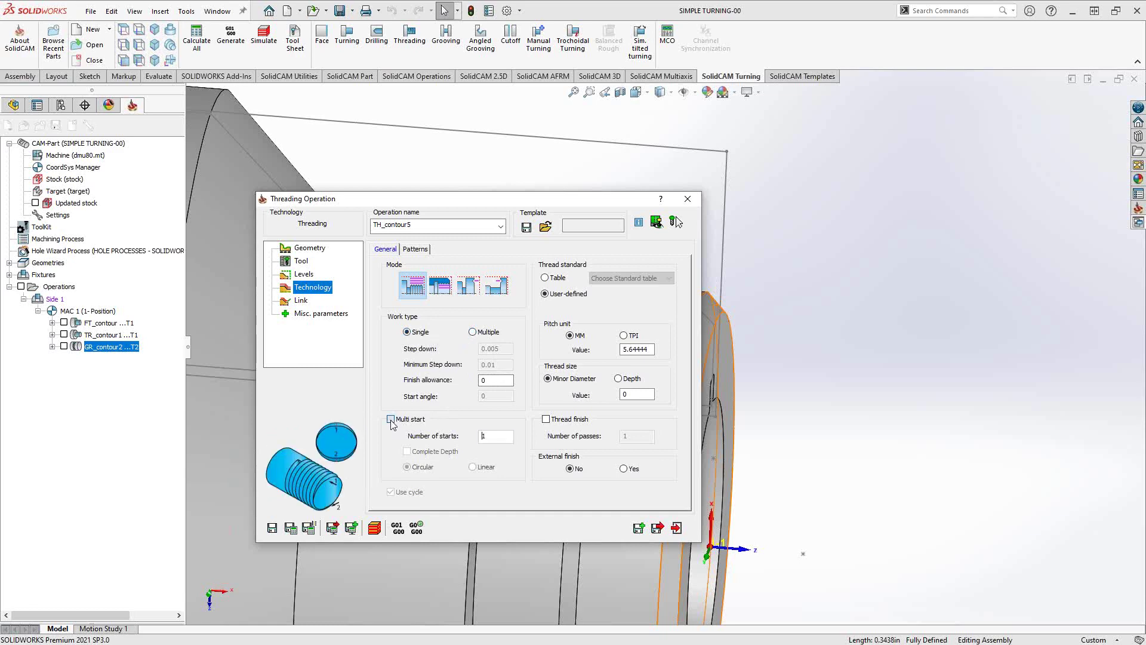
pyautogui.press('Tab')
pyautogui.click(391, 420)
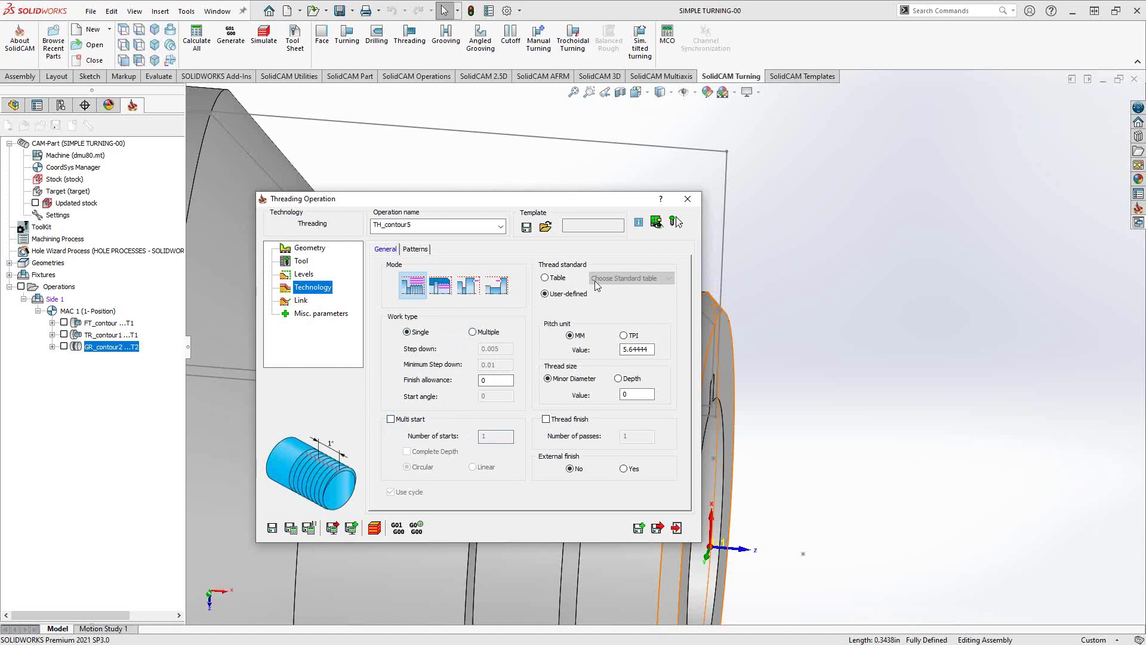
# Step: Choose the UN 2 x 4 1/2 thread from the standard thread table
pyautogui.click(545, 278)
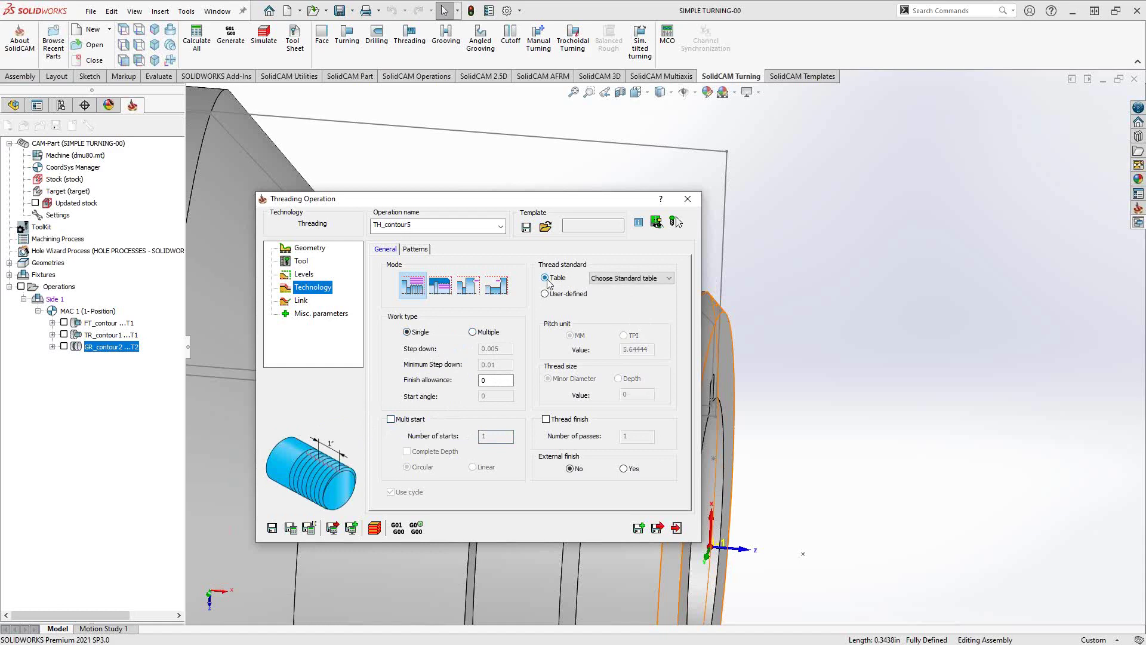
pyautogui.click(658, 279)
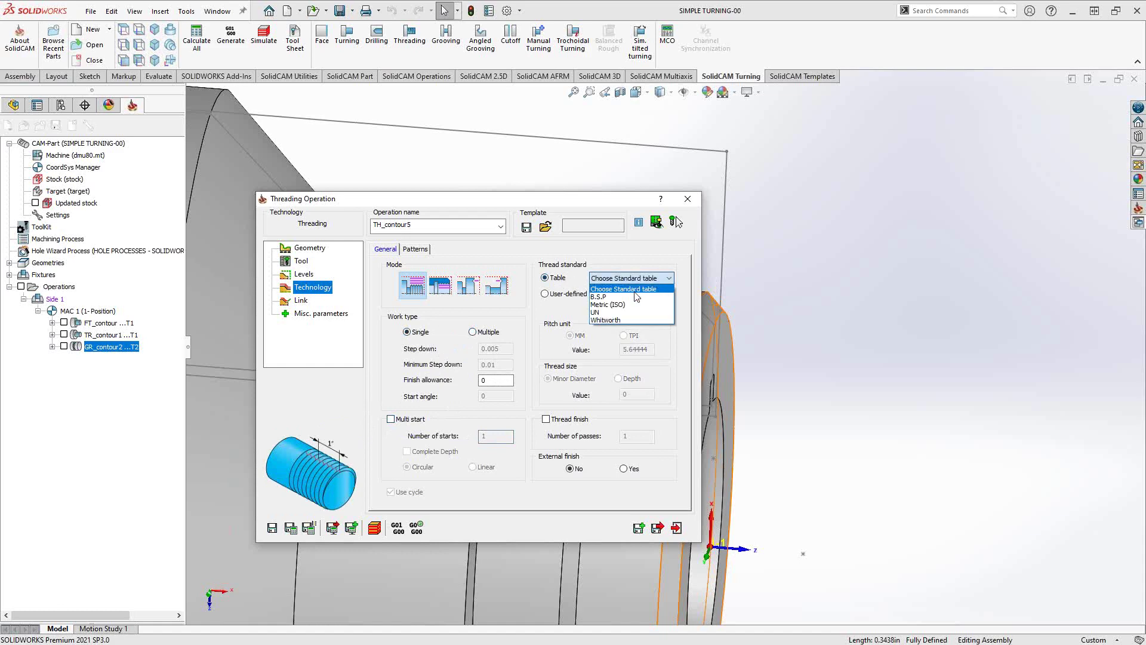
pyautogui.click(605, 313)
pyautogui.scroll(-4, 430, 370)
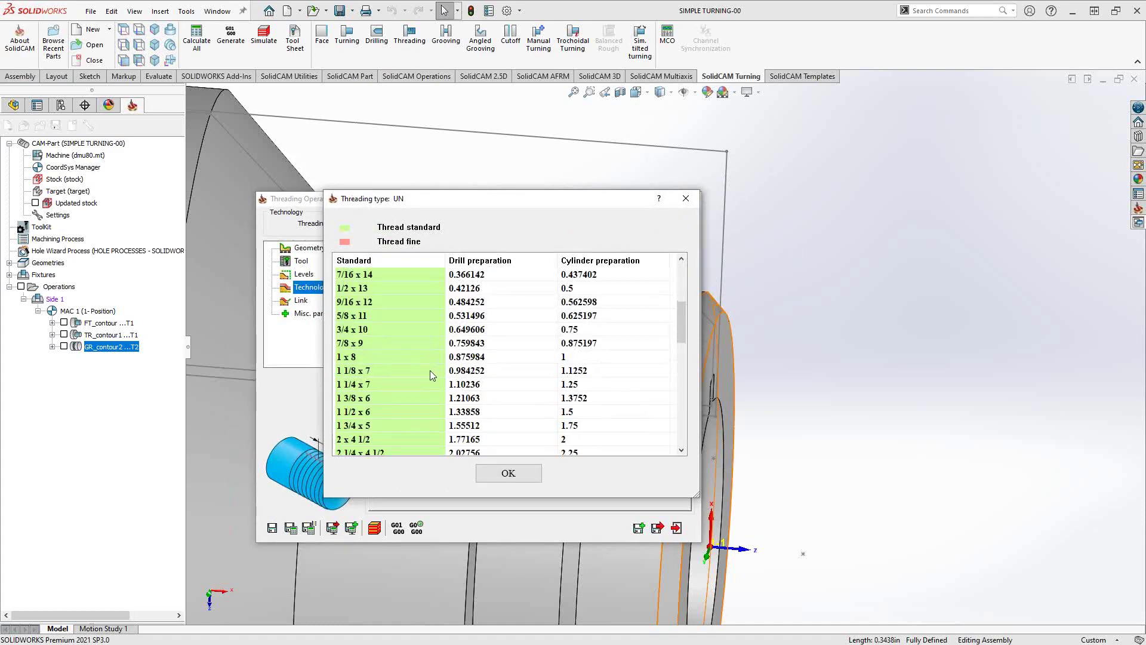
pyautogui.scroll(-3, 430, 370)
pyautogui.click(382, 317)
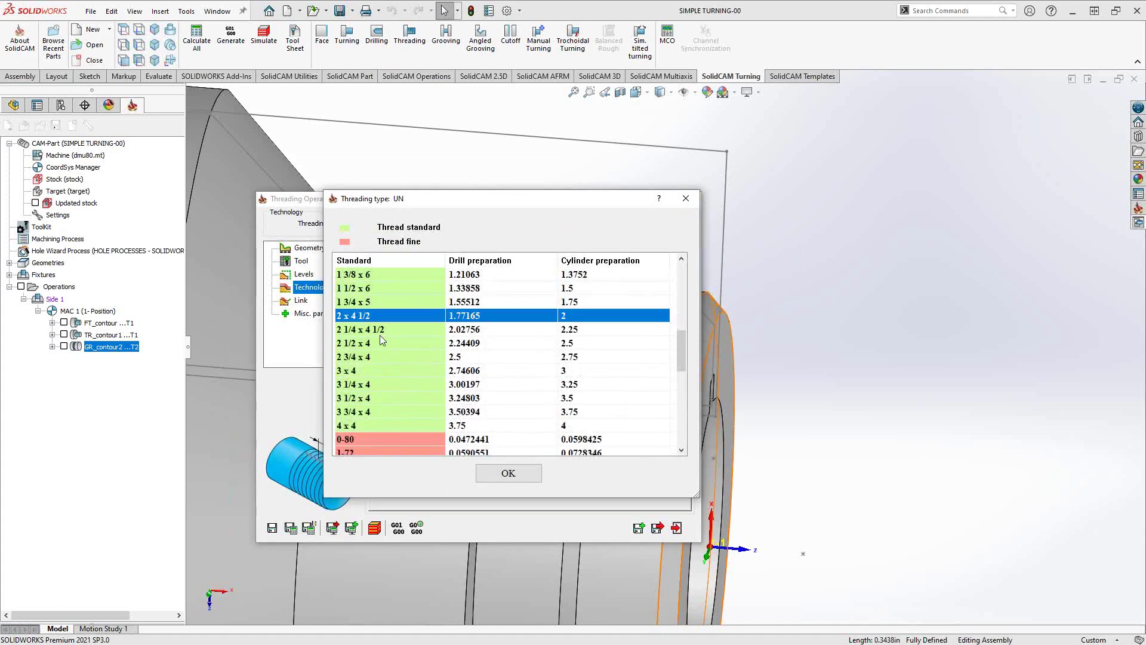
pyautogui.click(509, 474)
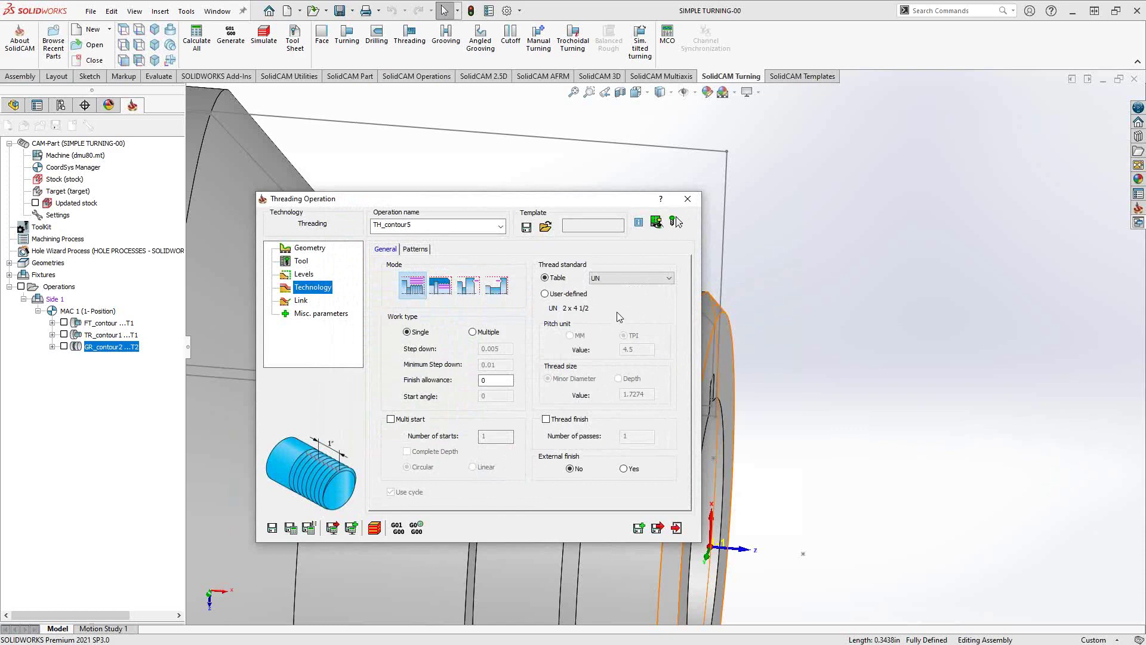
# Step: Reselect the UN 2 x 4 1/2 thread from the standard table and move the dialog aside
pyautogui.click(545, 294)
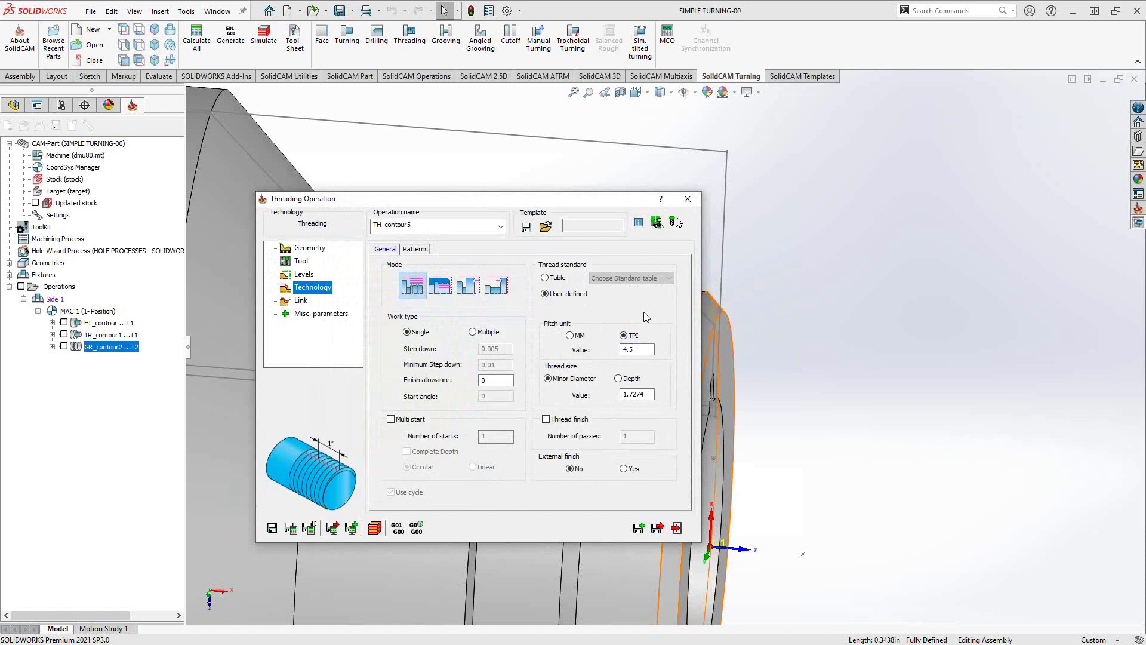
pyautogui.click(545, 278)
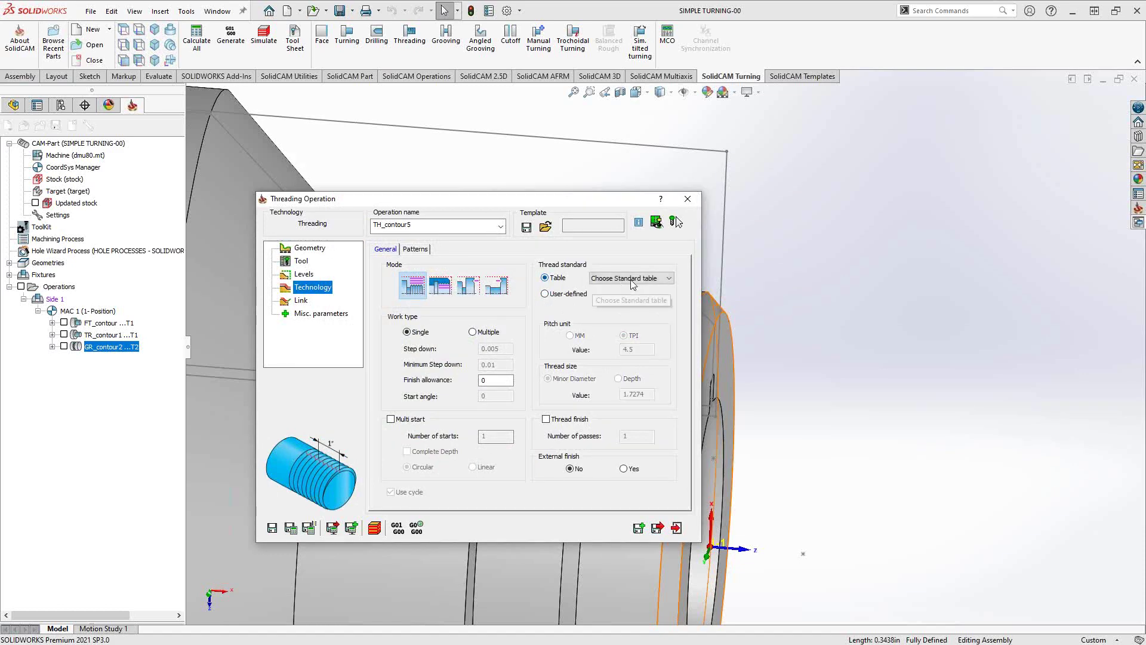
pyautogui.click(633, 278)
pyautogui.click(611, 311)
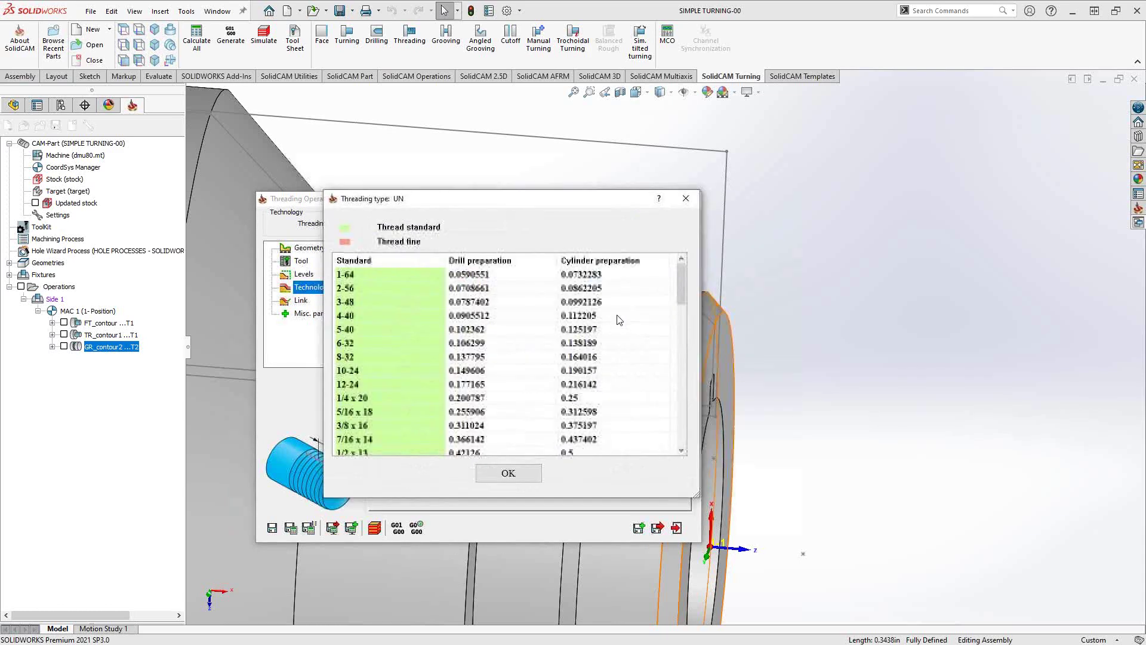
pyautogui.scroll(-5, 389, 400)
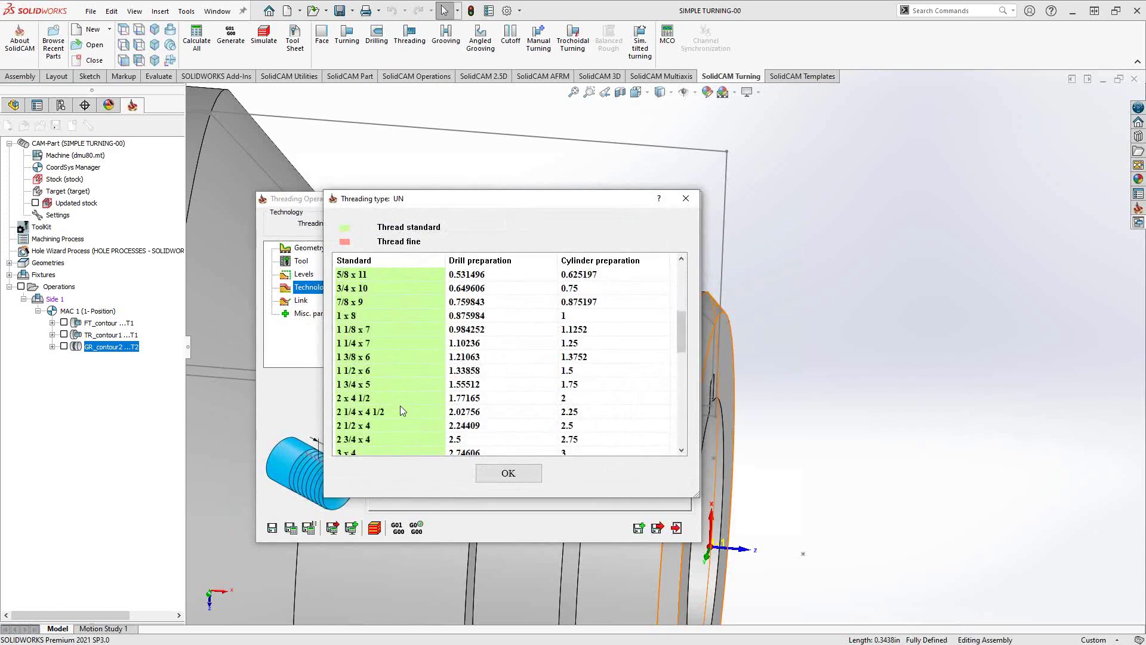
pyautogui.click(352, 400)
pyautogui.click(499, 474)
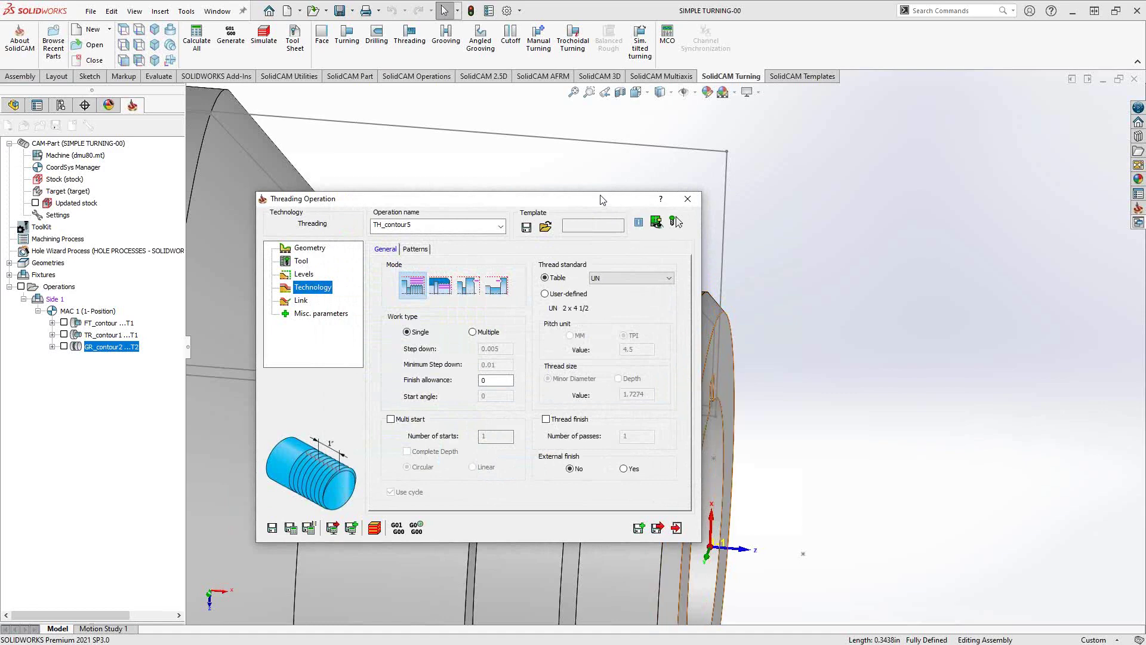
pyautogui.moveTo(602, 199); pyautogui.dragTo(461, 133)
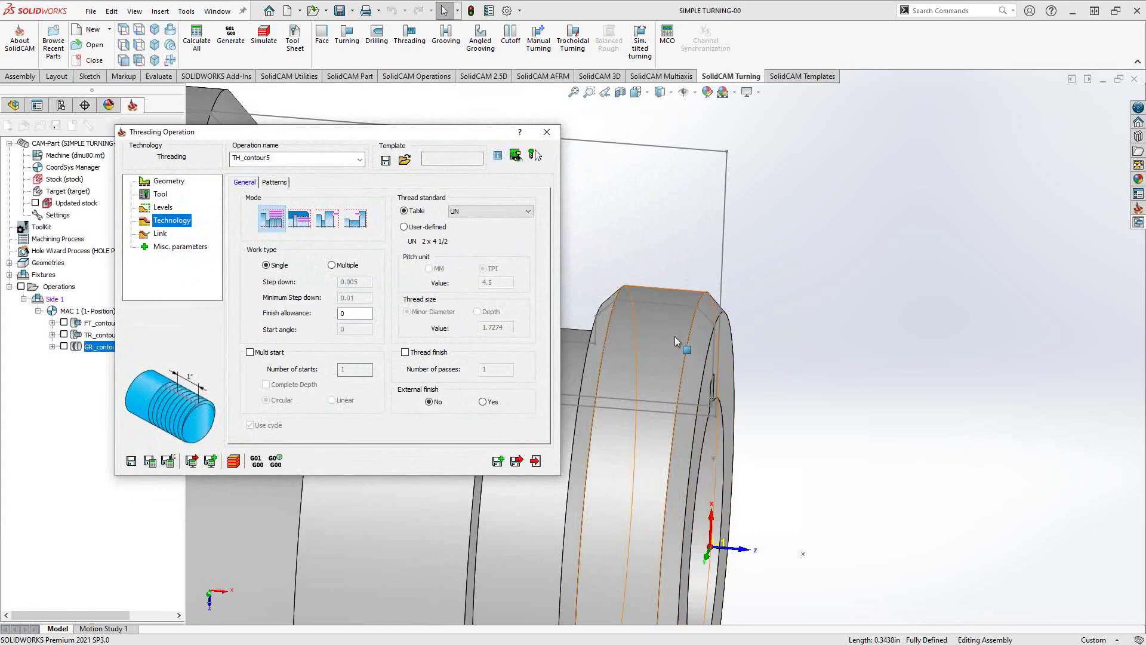
# Step: Switch to a user-defined thread at 4.5 TPI, sized by depth 0.19245
pyautogui.click(404, 228)
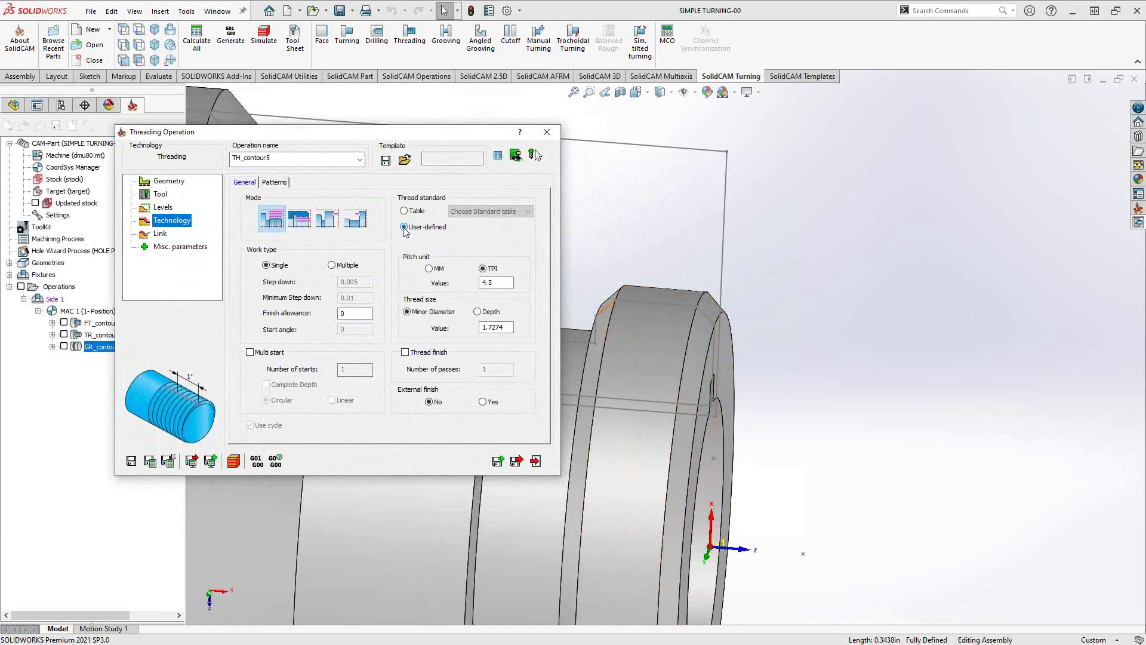
pyautogui.click(492, 282)
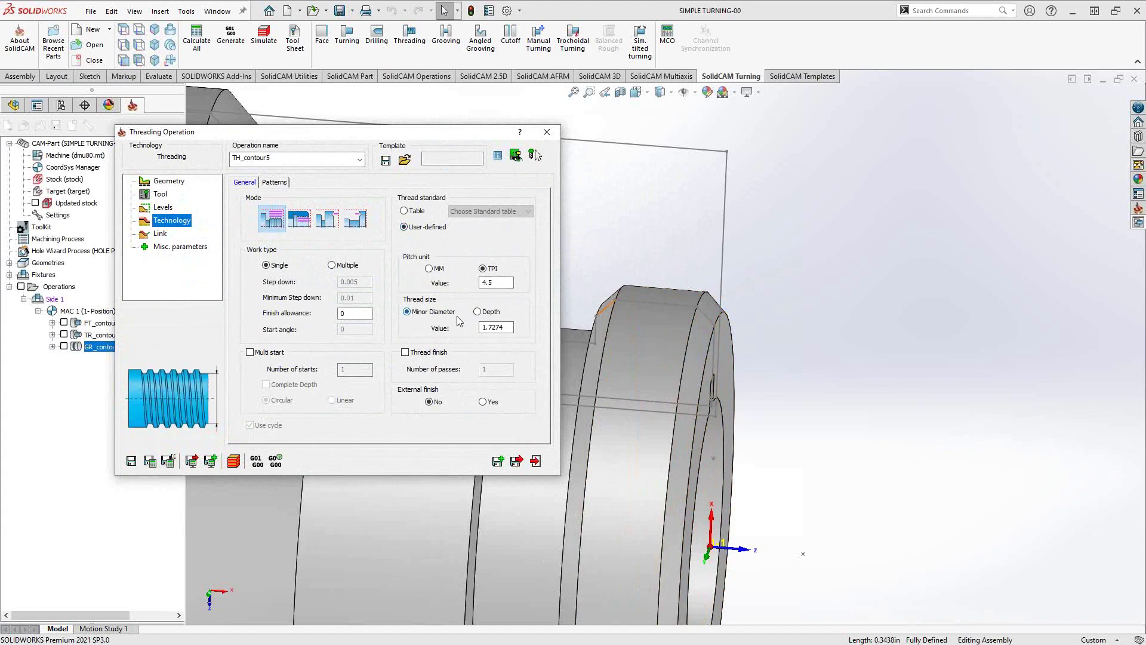
pyautogui.click(477, 311)
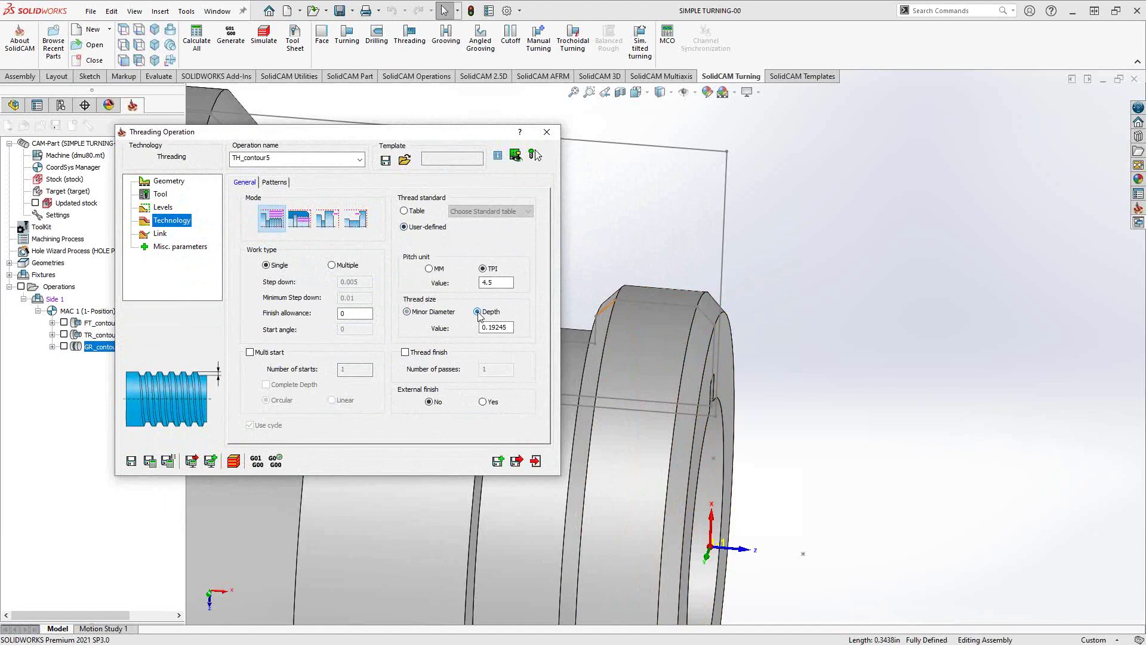
pyautogui.press('Tab')
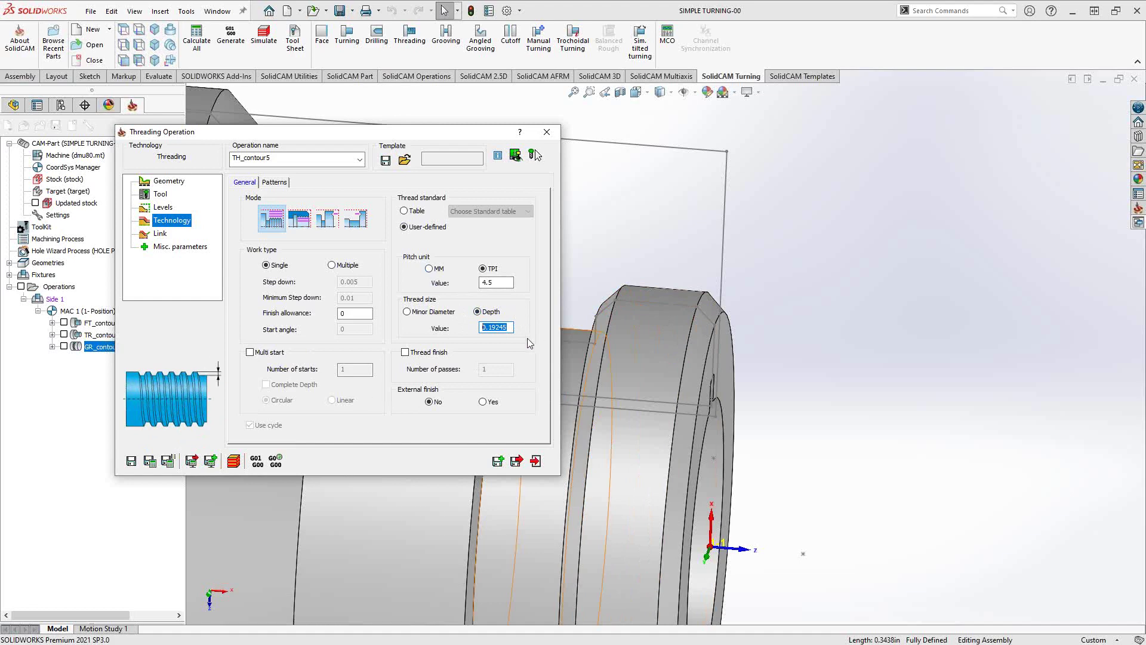
# Step: Keep thread finish and external finish off, and show the Link settings
pyautogui.click(408, 354)
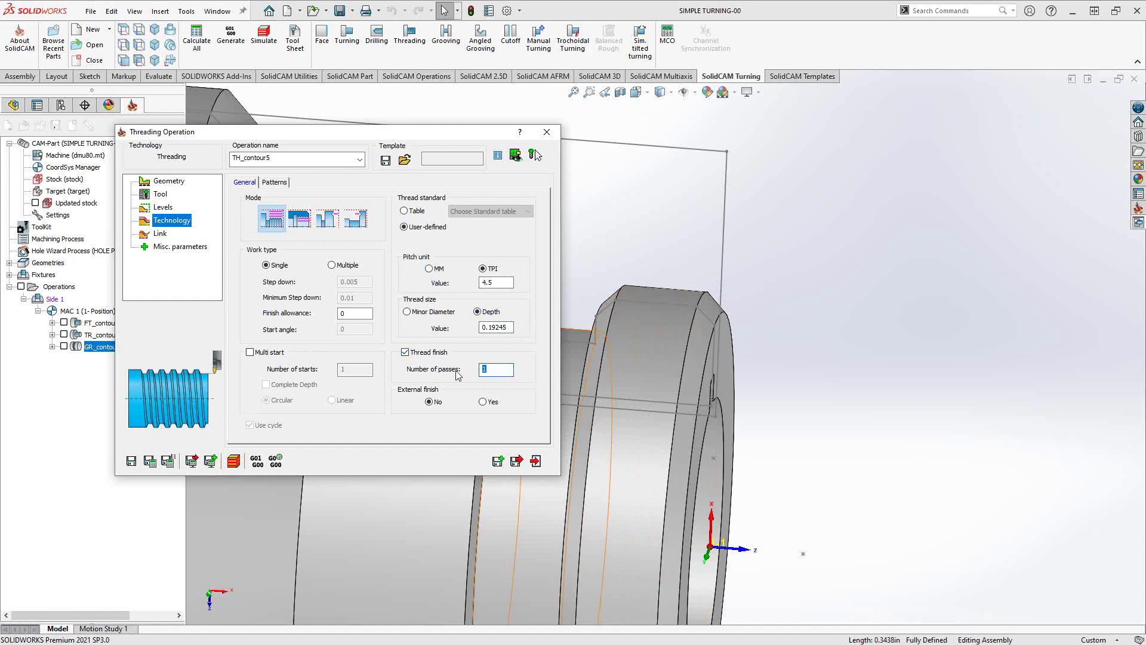
pyautogui.click(406, 353)
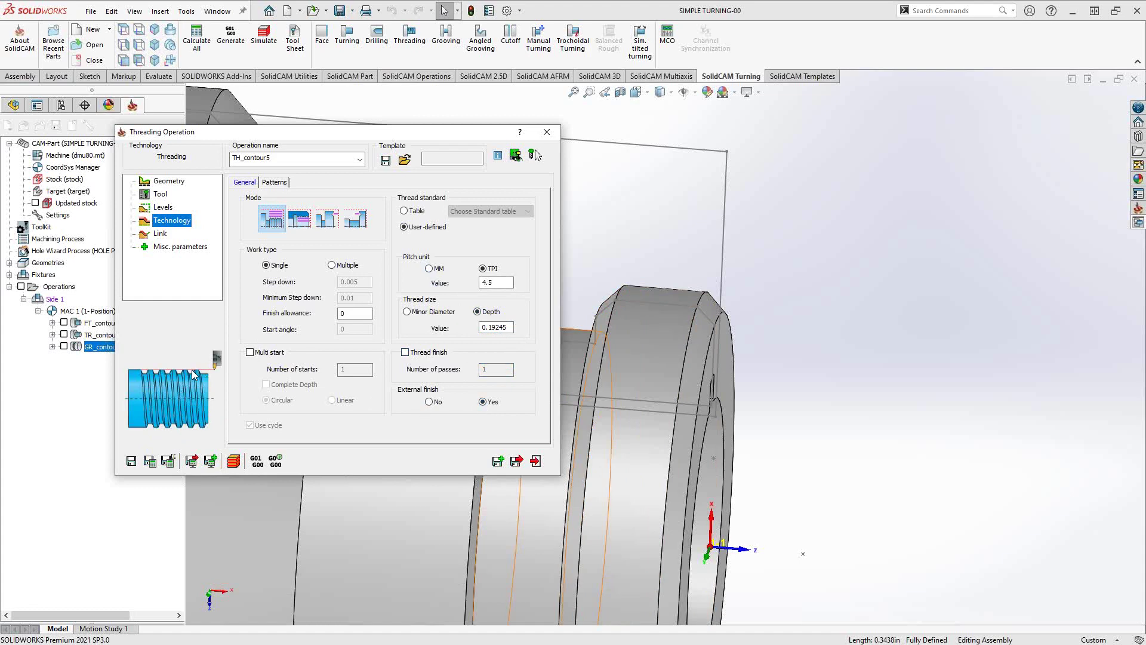
pyautogui.click(429, 402)
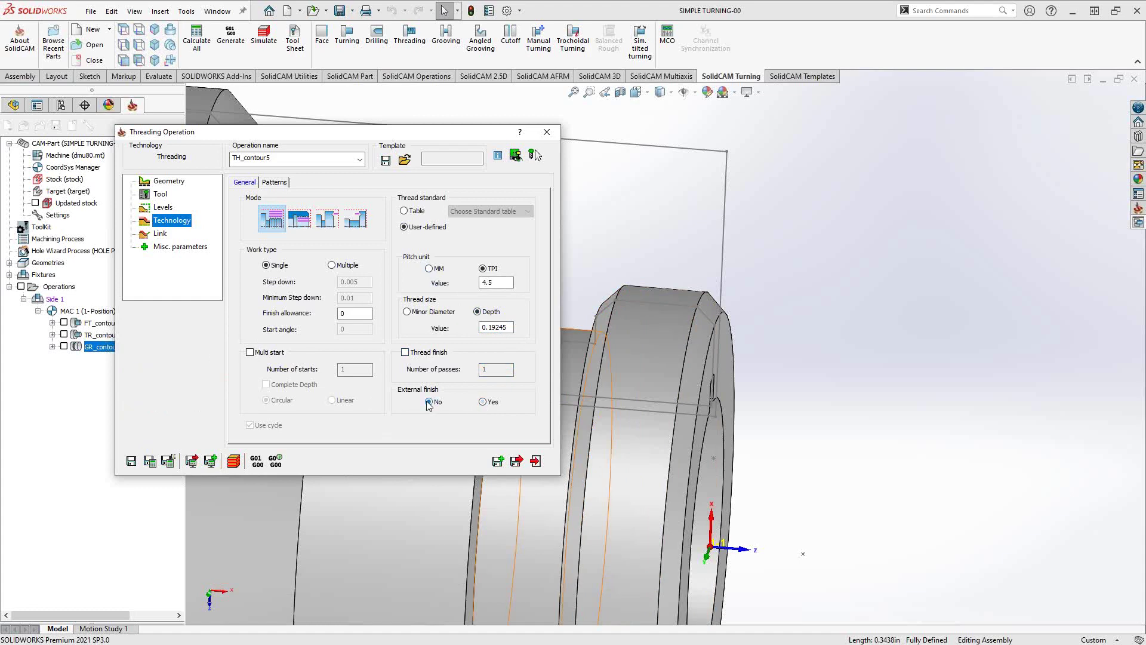
pyautogui.click(161, 234)
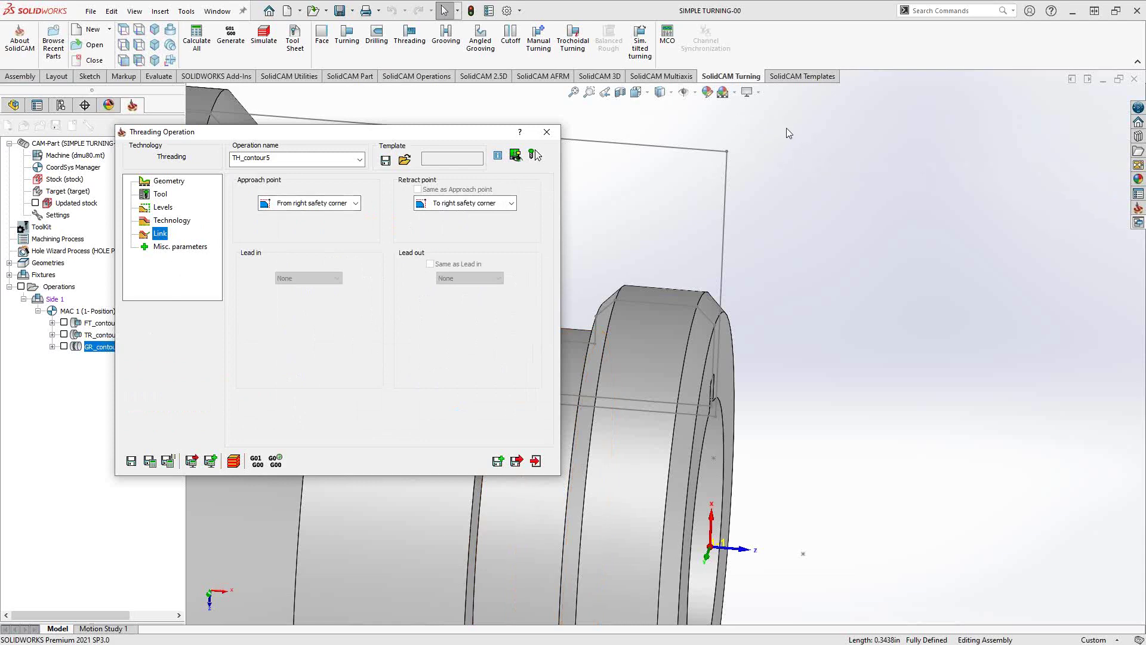
# Step: Keep the approach point at From right safety corner, then save and calculate TH_contour5
pyautogui.click(356, 203)
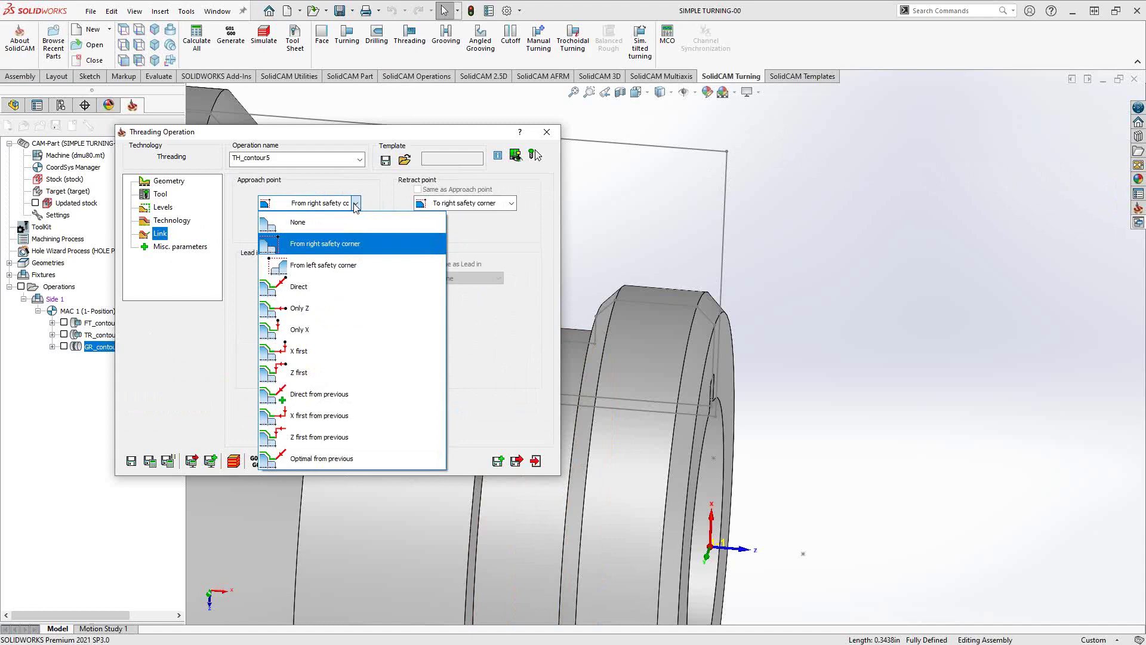
pyautogui.click(331, 243)
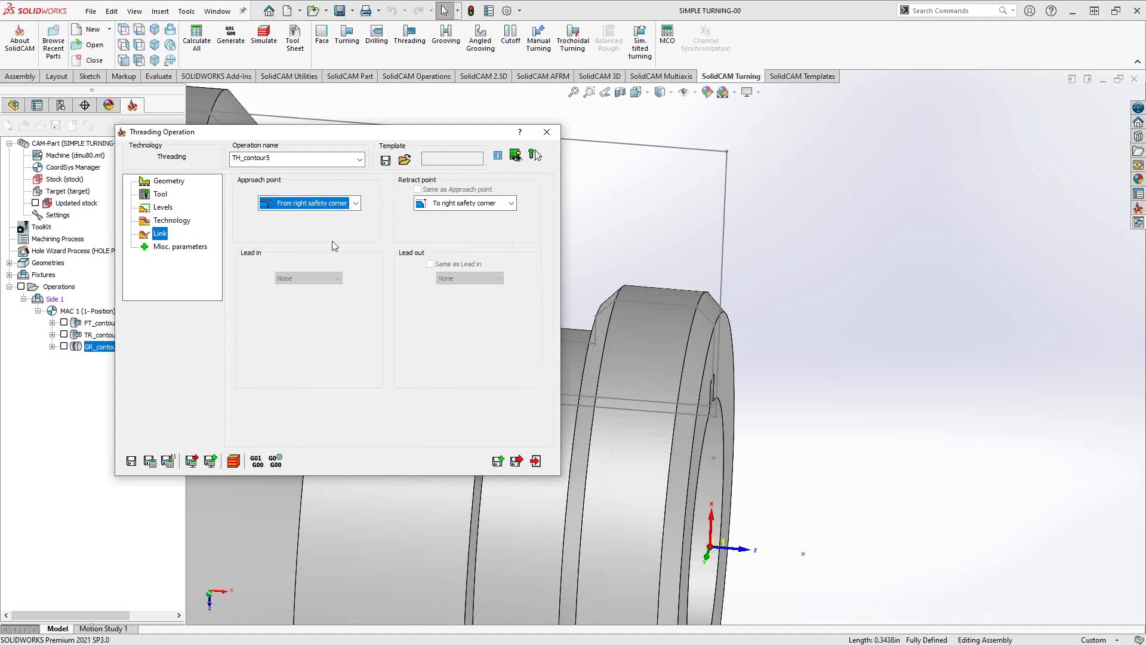
pyautogui.click(150, 464)
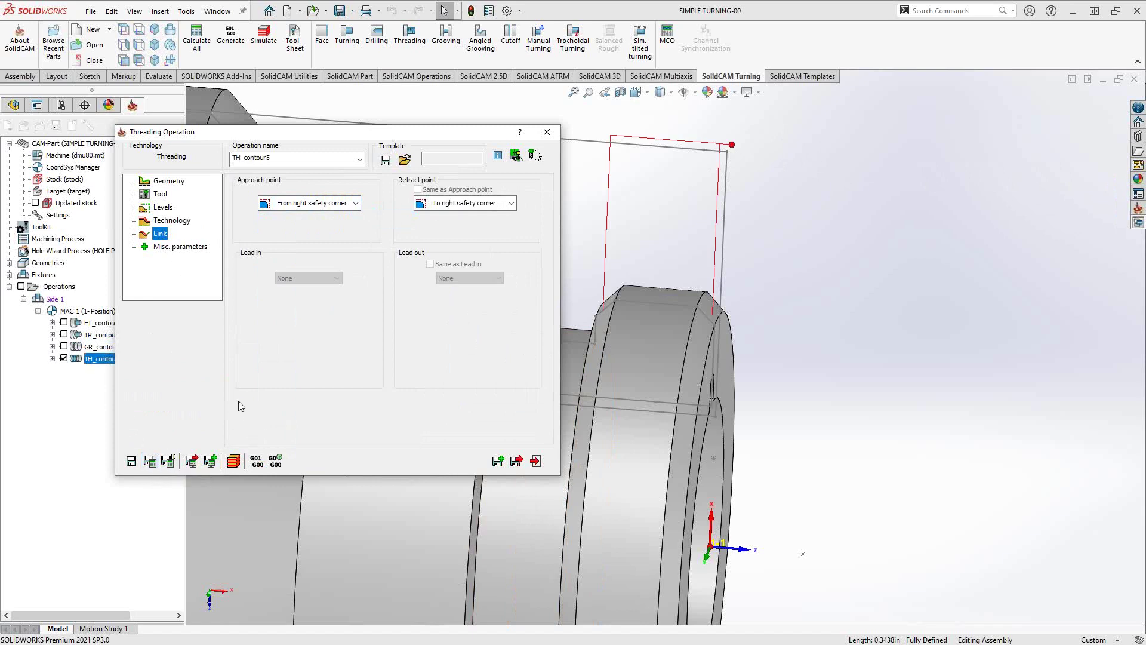
# Step: Play the threading toolpath in 2D Turning simulation, then load the SolidVerify solid simulation
pyautogui.click(233, 460)
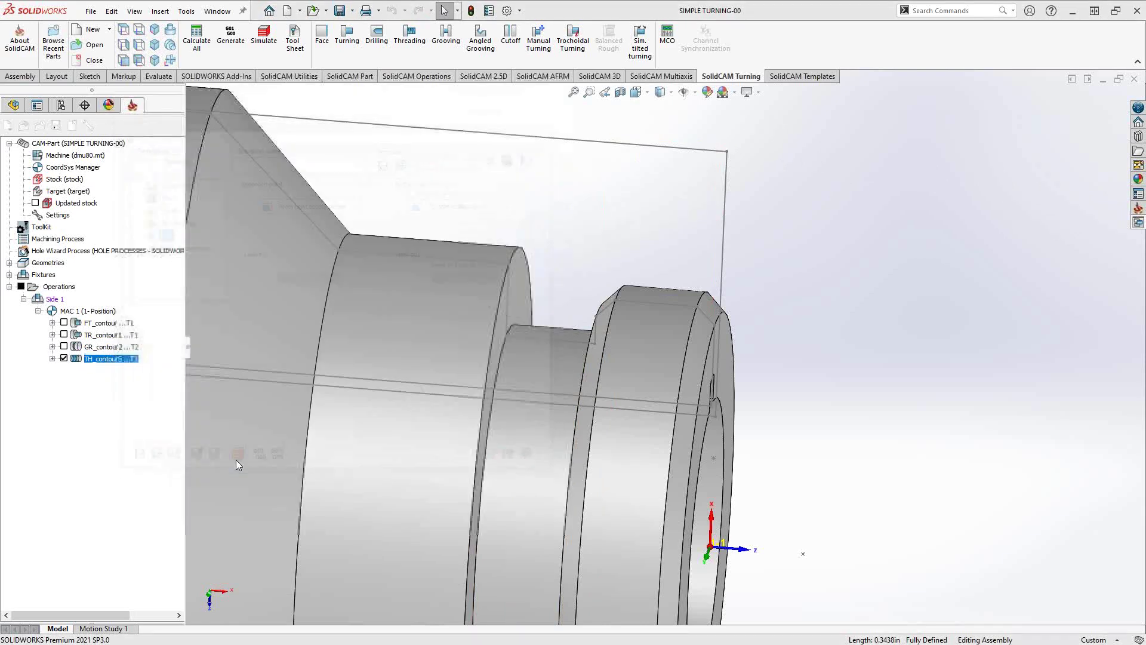
pyautogui.click(304, 311)
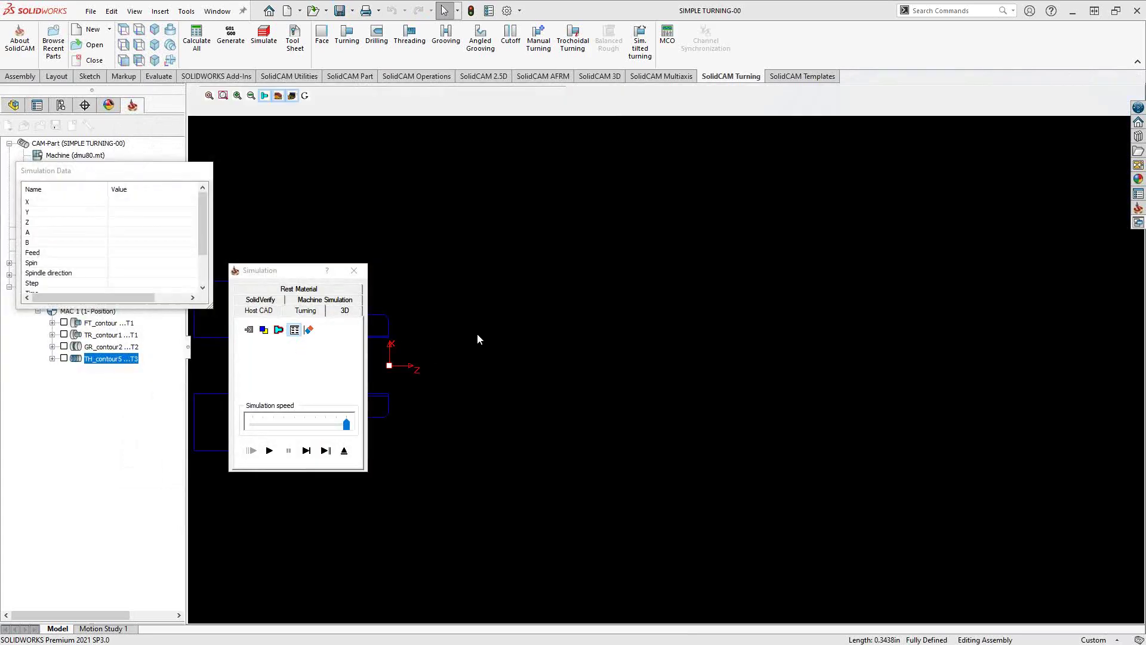
pyautogui.scroll(5, 625, 372)
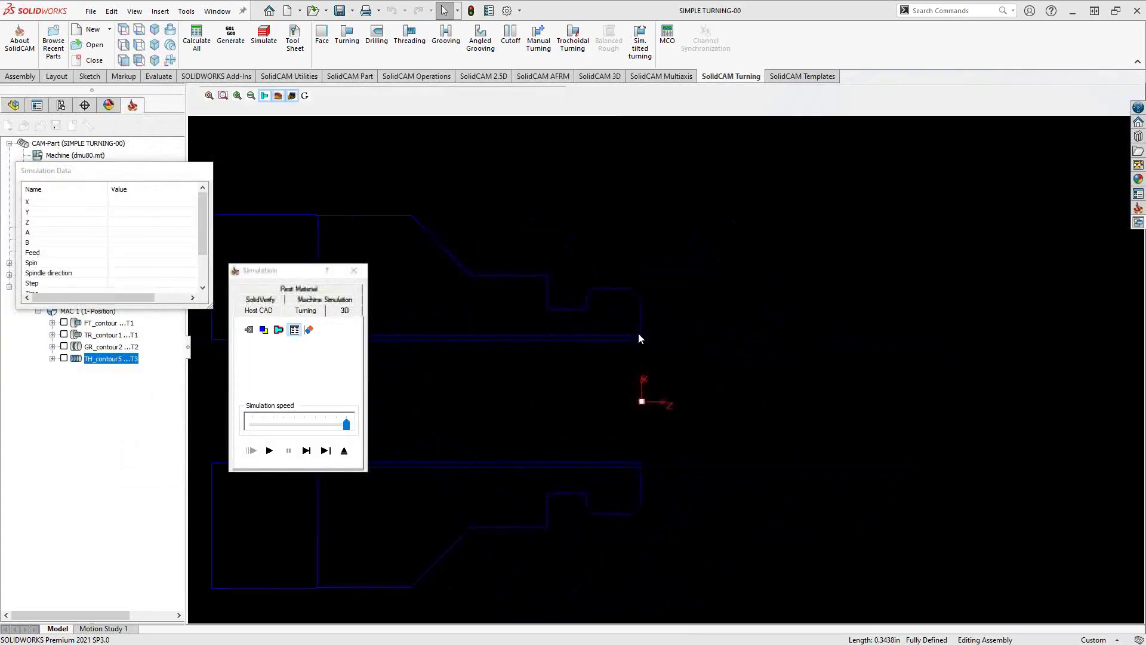
pyautogui.scroll(2, 607, 306)
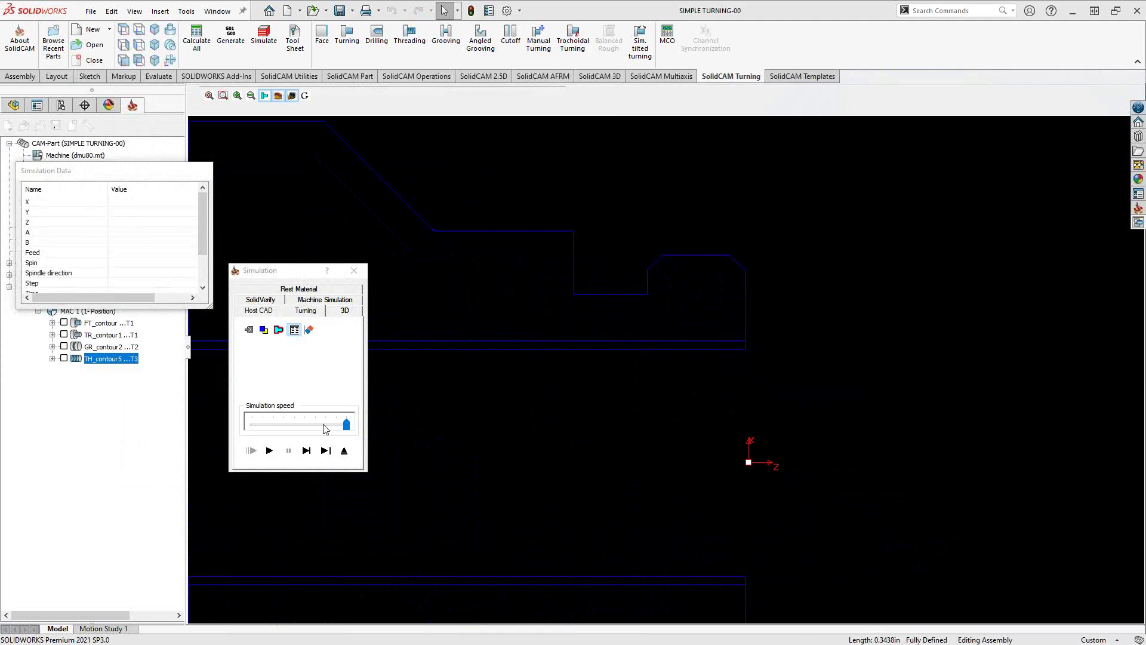
pyautogui.click(269, 451)
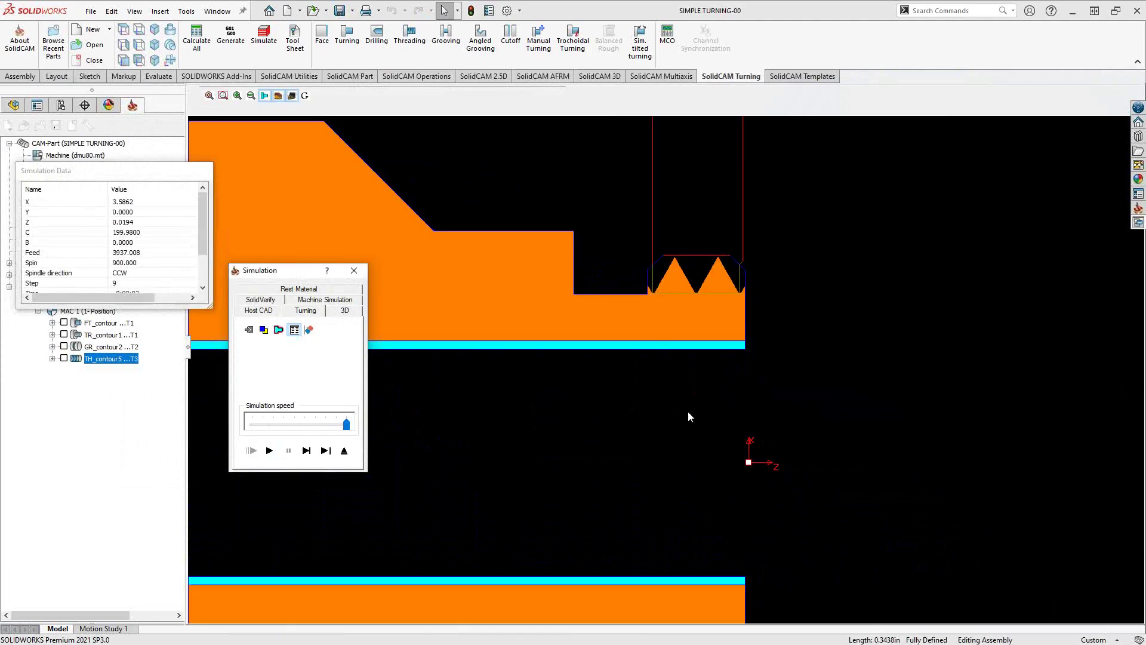
pyautogui.scroll(-2, 688, 416)
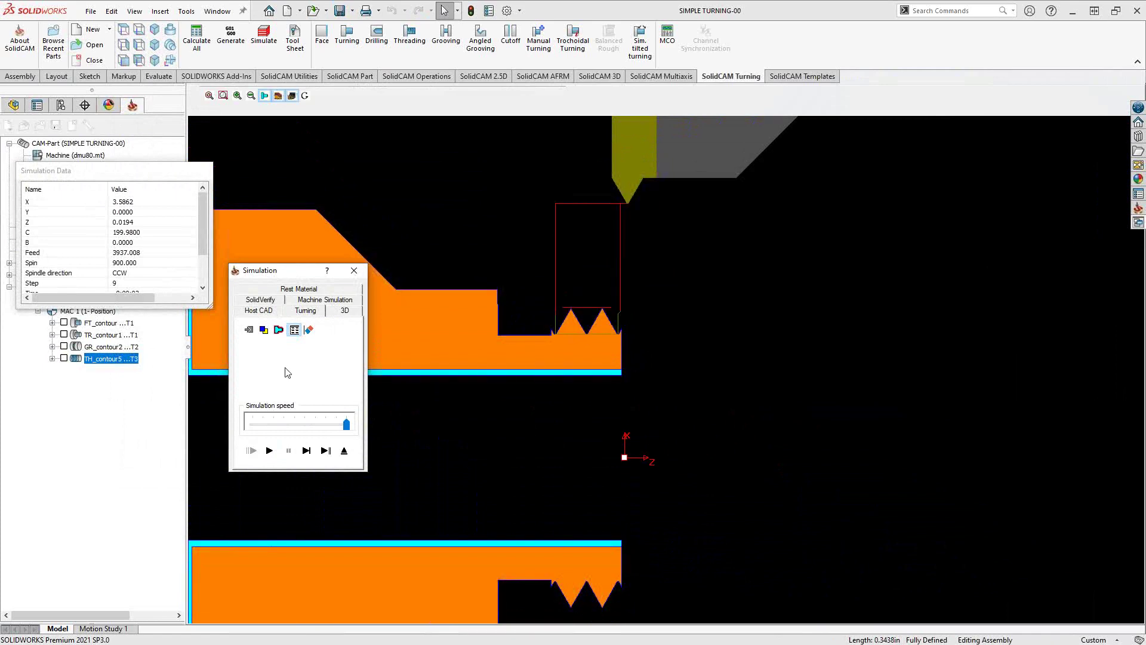
pyautogui.click(260, 299)
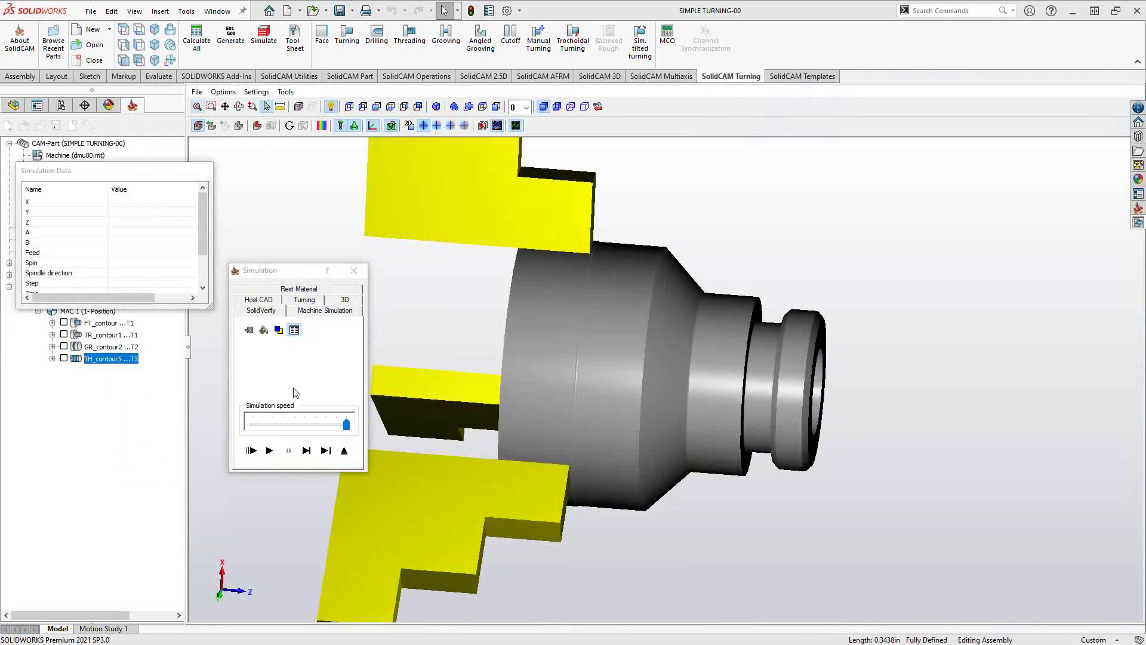
# Step: Run the SolidVerify simulation, stopping clash monitoring so the threading cut continues
pyautogui.click(269, 451)
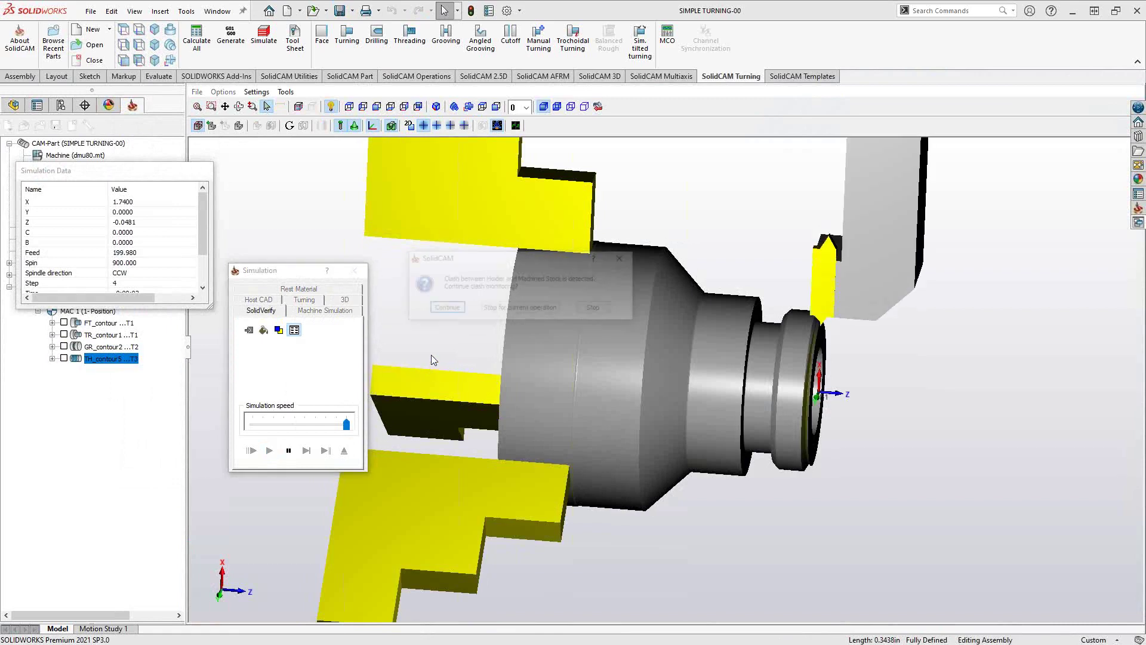
pyautogui.scroll(5, 830, 302)
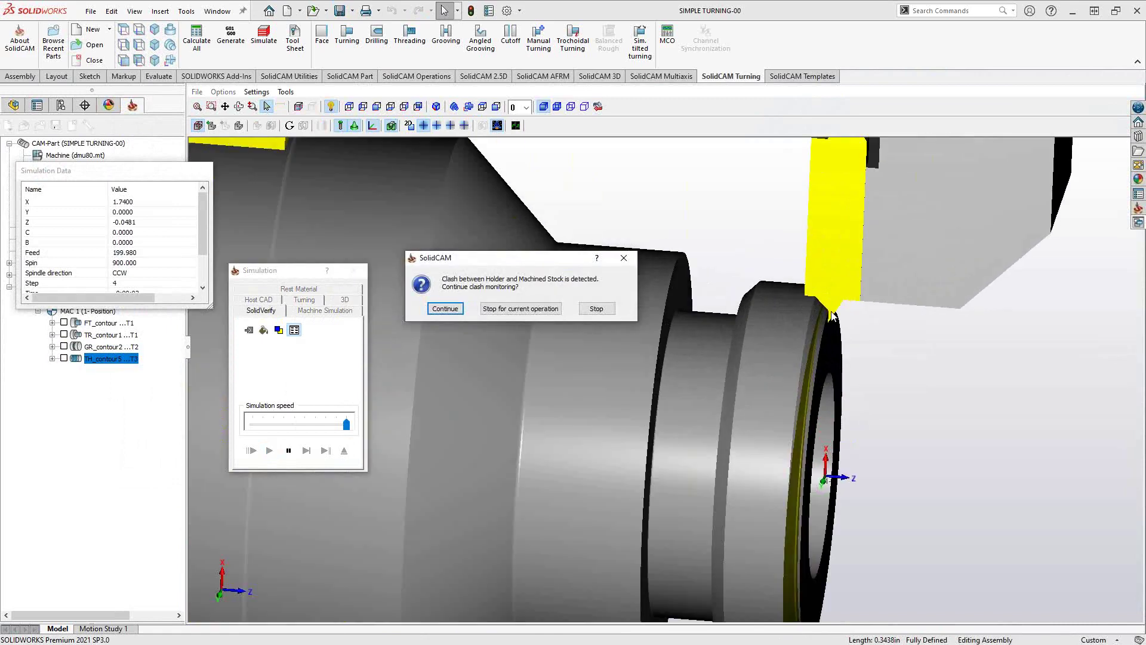
pyautogui.moveTo(830, 303); pyautogui.dragTo(754, 333)
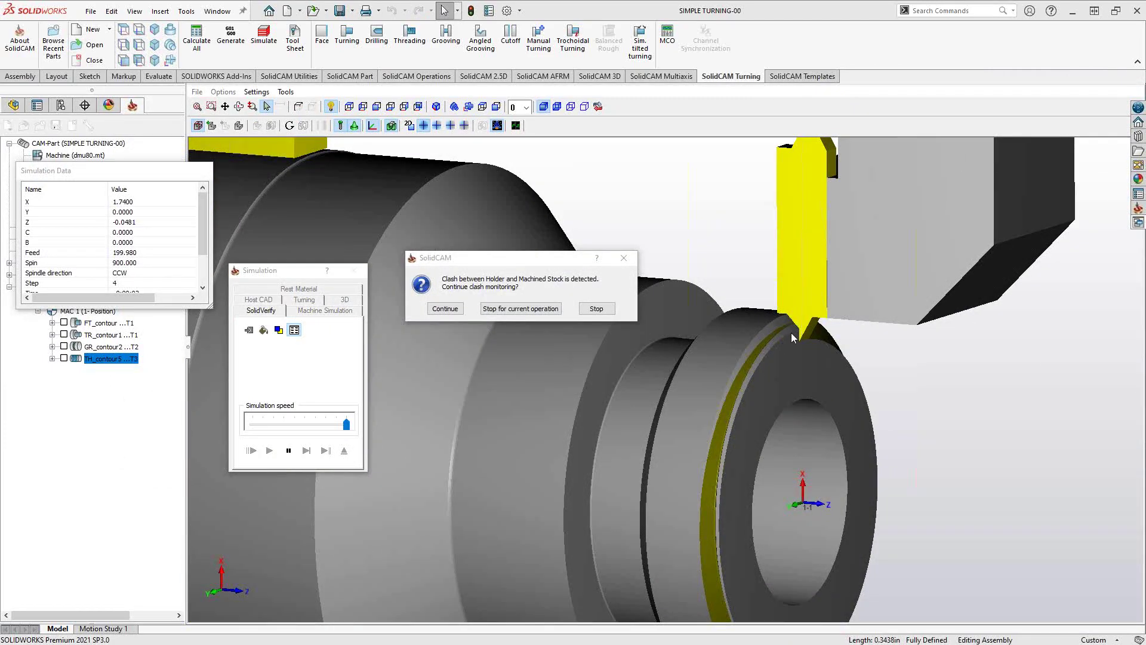
pyautogui.click(604, 310)
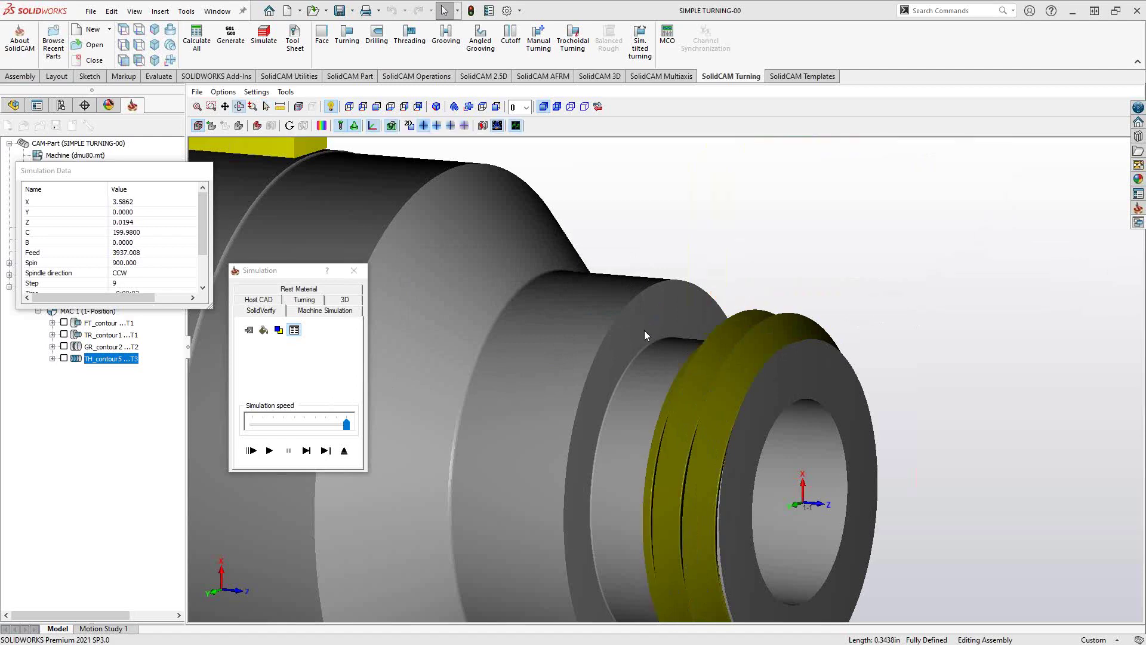
# Step: Rotate and zoom the view to inspect the external thread teeth on the smaller end diameter
pyautogui.moveTo(643, 331); pyautogui.dragTo(783, 305)
pyautogui.scroll(-5, 653, 340)
pyautogui.scroll(5, 693, 354)
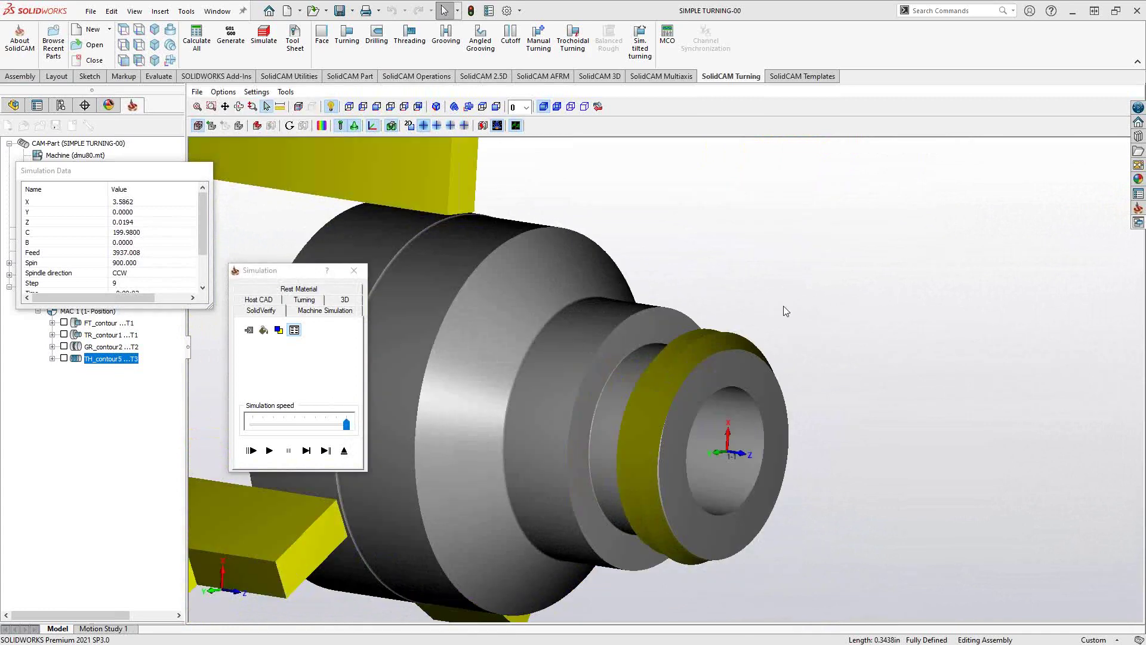